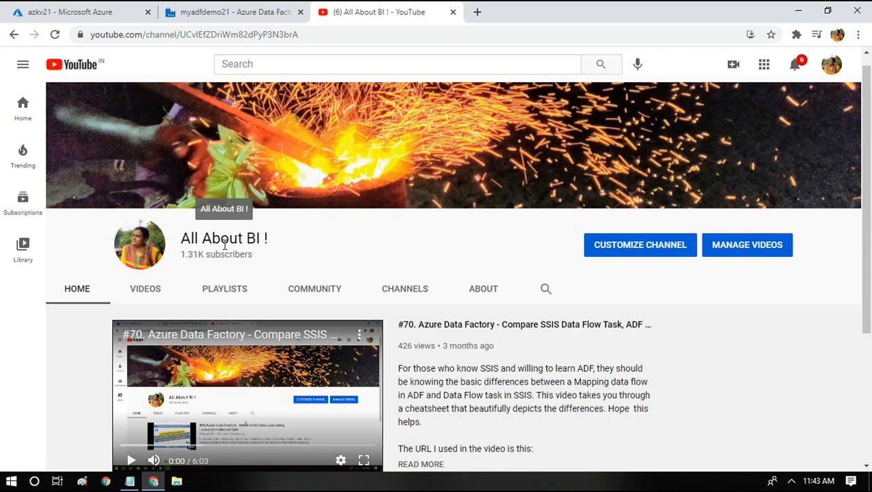
Switch to Notepad to read the notes on keys, secrets and certificates, and return to the azkv21 vault in the Azure portal
{"action": "left_click", "coordinate": [129, 481]}
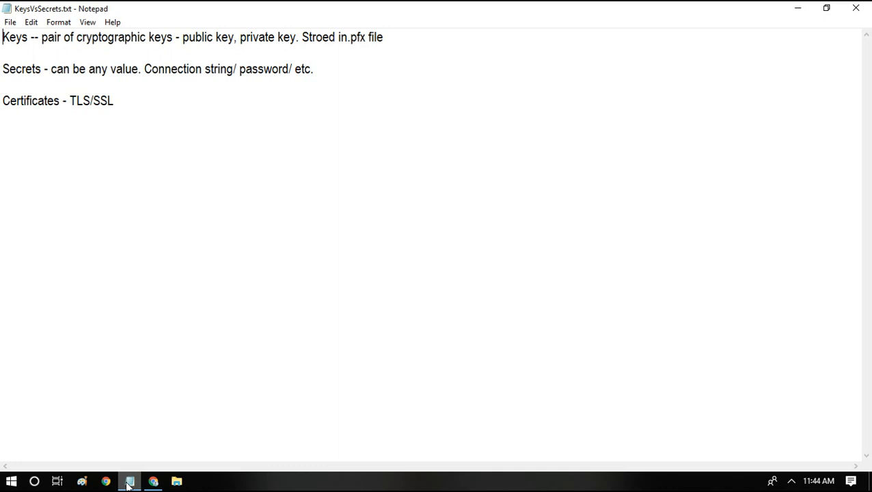
{"action": "left_click", "coordinate": [153, 486]}
{"action": "left_click", "coordinate": [153, 486]}
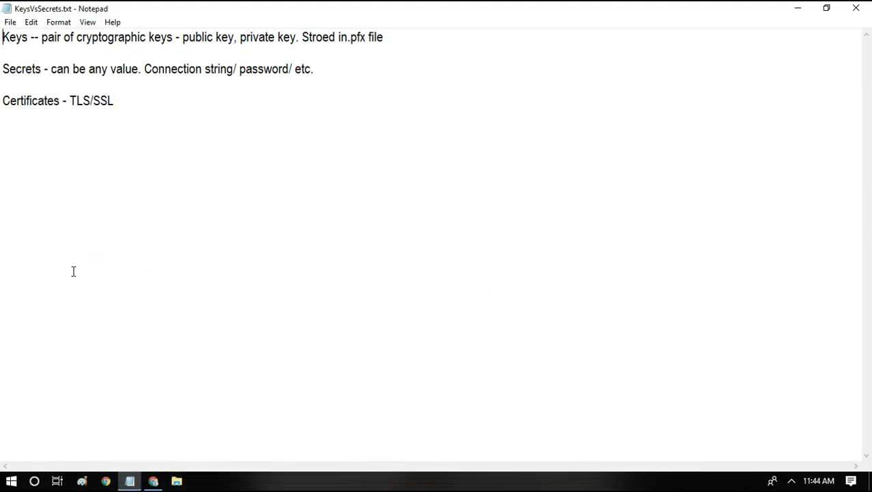
{"action": "left_click", "coordinate": [153, 483]}
{"action": "left_click", "coordinate": [2, 4]}
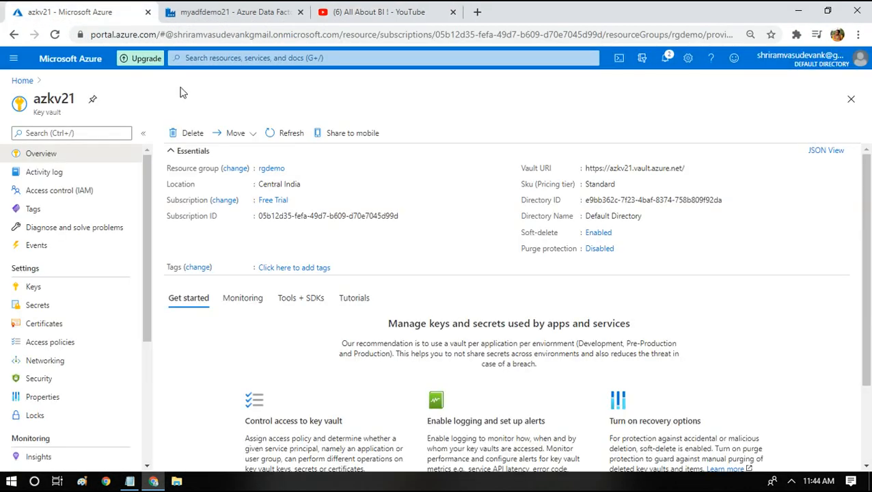
Go to the Azure portal home page and open the list of key vaults
{"action": "left_click", "coordinate": [27, 80]}
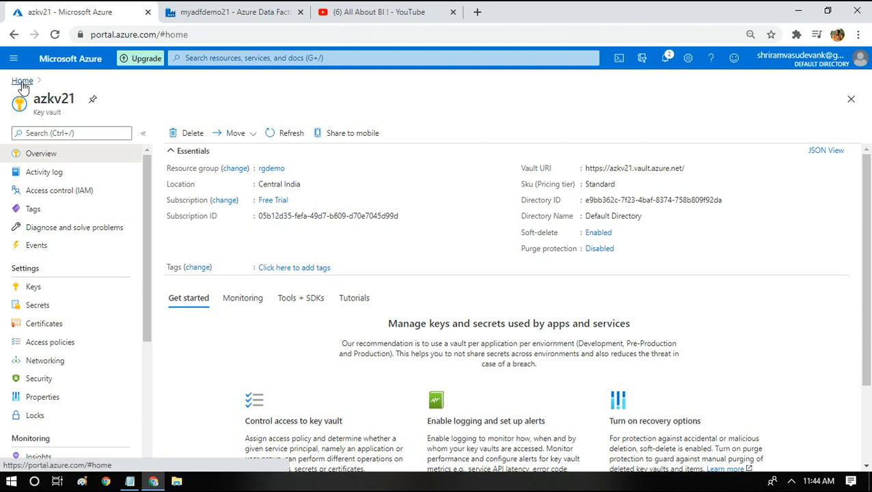
{"action": "left_click", "coordinate": [201, 59]}
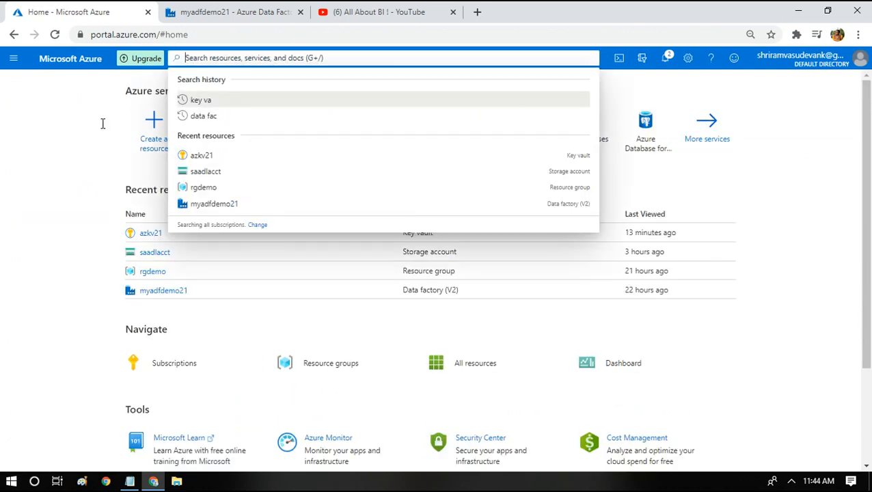
{"action": "left_click", "coordinate": [82, 142]}
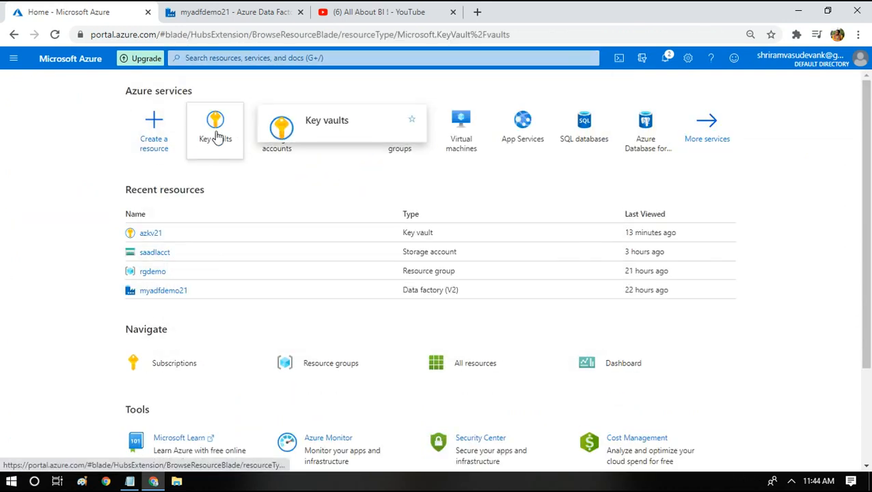
{"action": "left_click", "coordinate": [215, 136]}
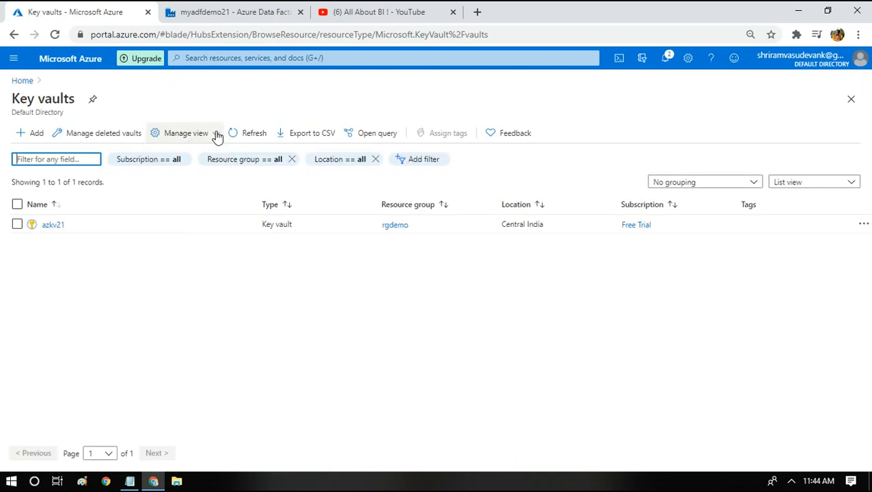
Start a new key vault named azkeyvtest in resource group rgdemo and review its instance details and recovery options
{"action": "left_click", "coordinate": [30, 139]}
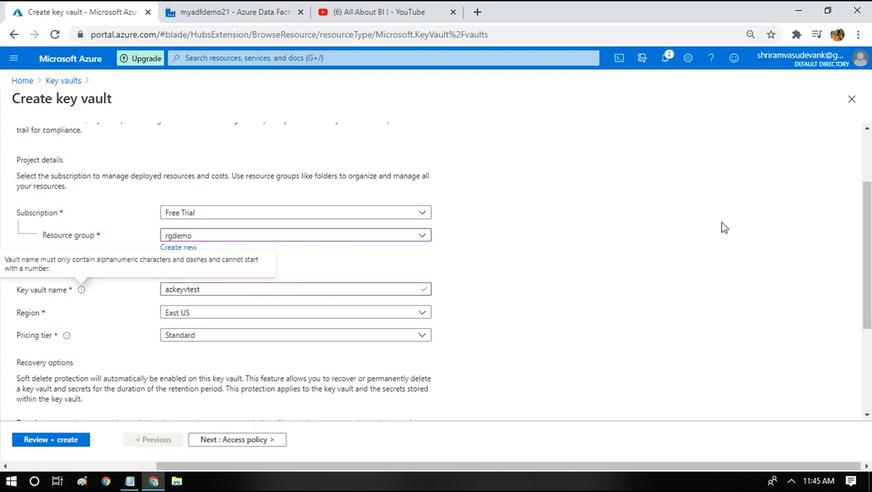
{"action": "left_click_drag", "start_coordinate": [866, 259], "coordinate": [870, 284]}
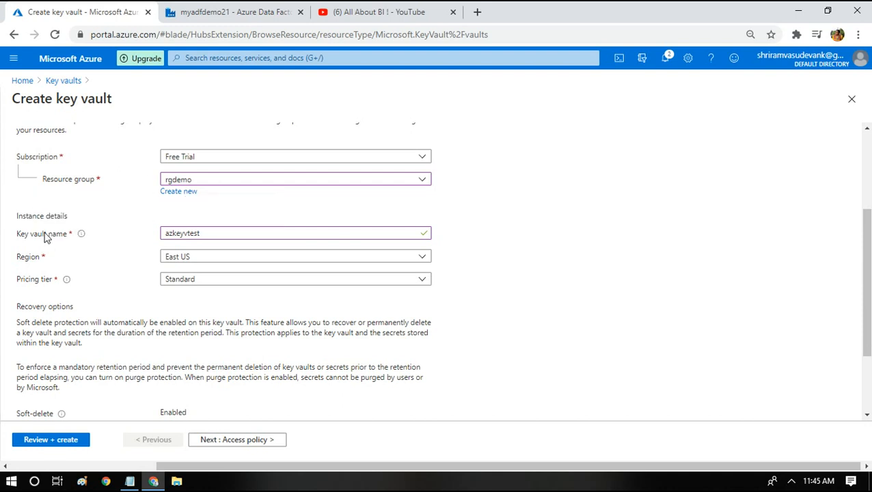
{"action": "double_click", "coordinate": [182, 231]}
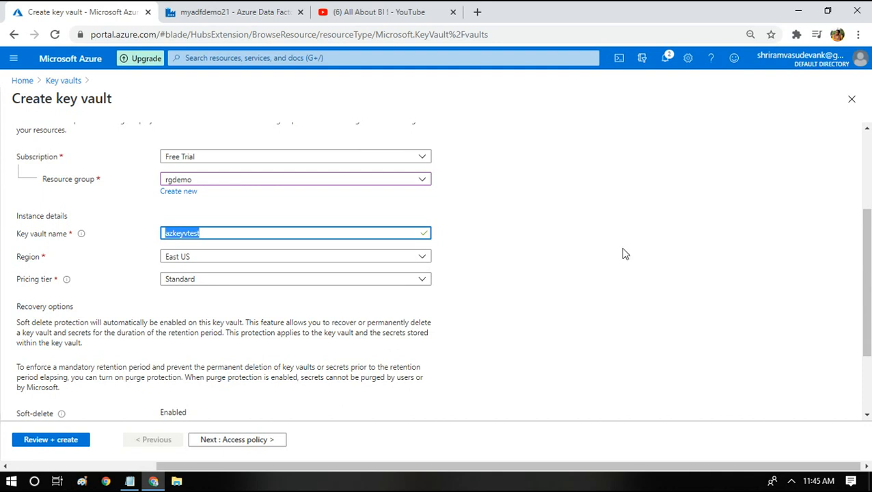
{"action": "scroll", "coordinate": [869, 294], "scroll_direction": "down", "scroll_amount": 1}
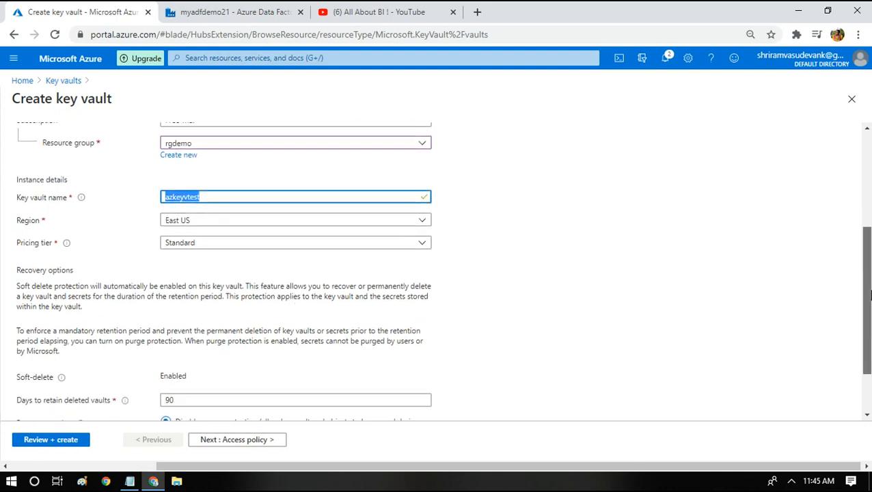
{"action": "scroll", "coordinate": [868, 301], "scroll_direction": "down", "scroll_amount": 2}
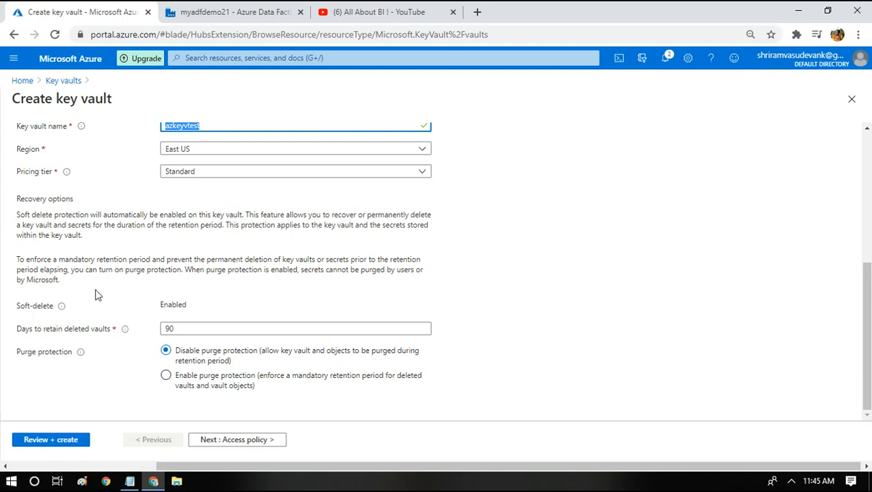
{"action": "left_click_drag", "start_coordinate": [9, 208], "coordinate": [67, 292]}
{"action": "left_click", "coordinate": [68, 286]}
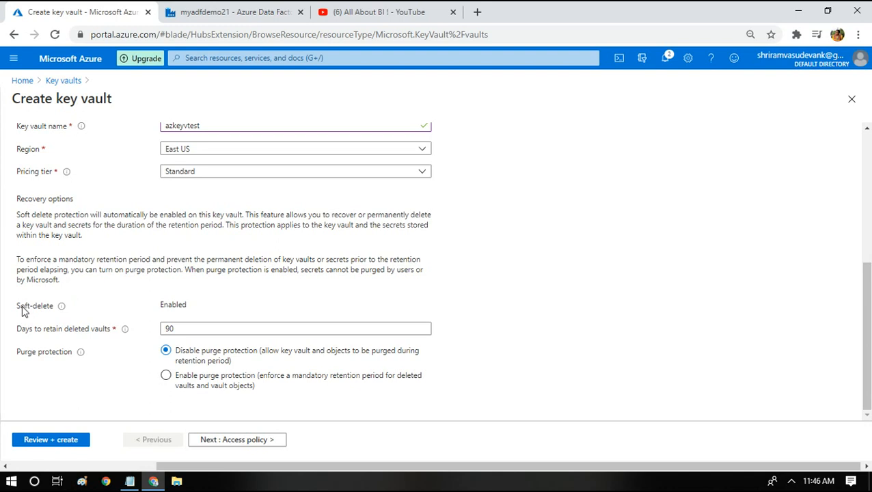
Review the soft-delete and retention settings, enable purge protection, and proceed to the access policy settings
{"action": "left_click_drag", "start_coordinate": [18, 308], "coordinate": [175, 305]}
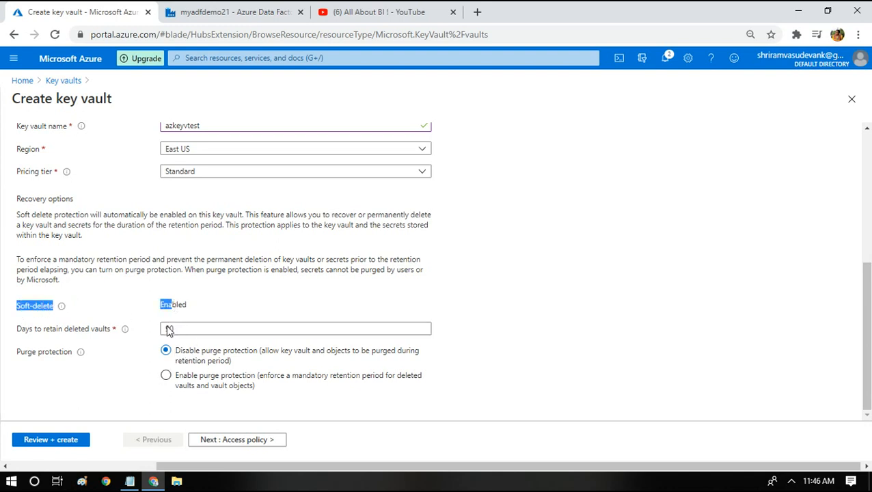
{"action": "left_click", "coordinate": [168, 328]}
{"action": "double_click", "coordinate": [167, 328]}
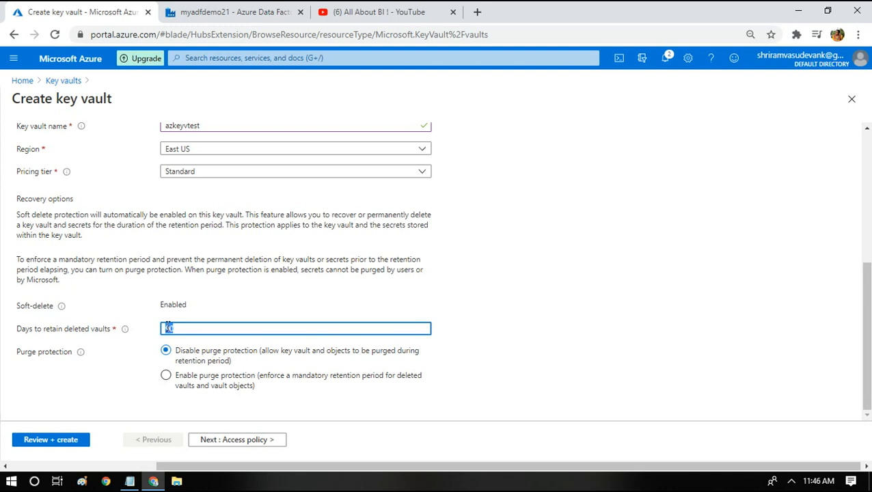
{"action": "mouse_move", "coordinate": [123, 336]}
{"action": "left_click", "coordinate": [167, 377]}
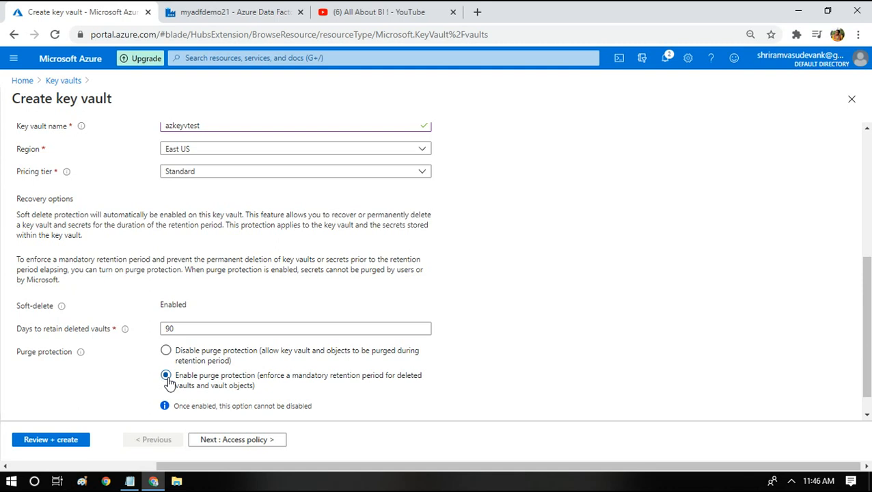
{"action": "left_click", "coordinate": [239, 445]}
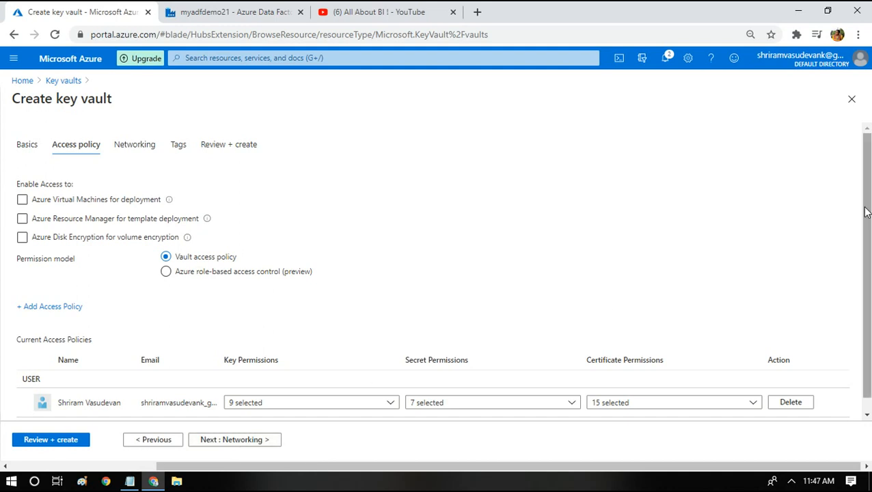
Examine the key, secret and certificate permissions of the current access policy, including the list of available key permissions
{"action": "scroll", "coordinate": [382, 332], "scroll_direction": "down", "scroll_amount": 1}
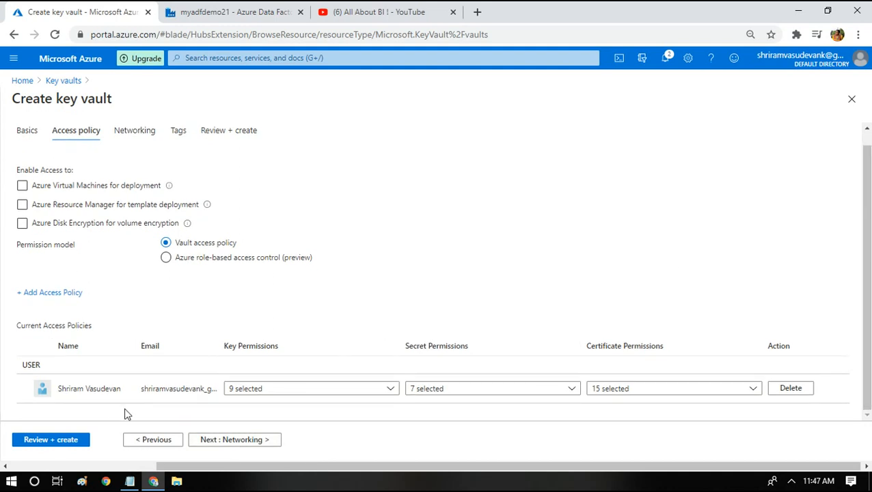
{"action": "double_click", "coordinate": [229, 346]}
{"action": "double_click", "coordinate": [412, 345]}
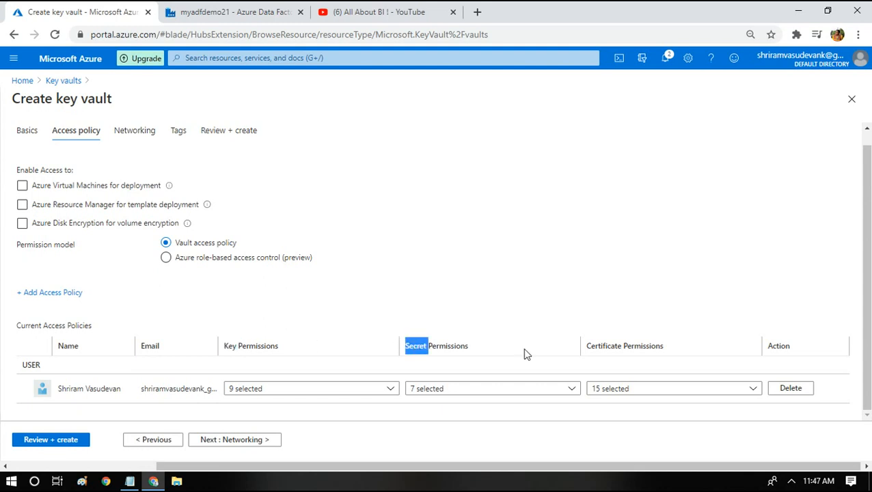
{"action": "left_click", "coordinate": [609, 347]}
{"action": "double_click", "coordinate": [609, 347]}
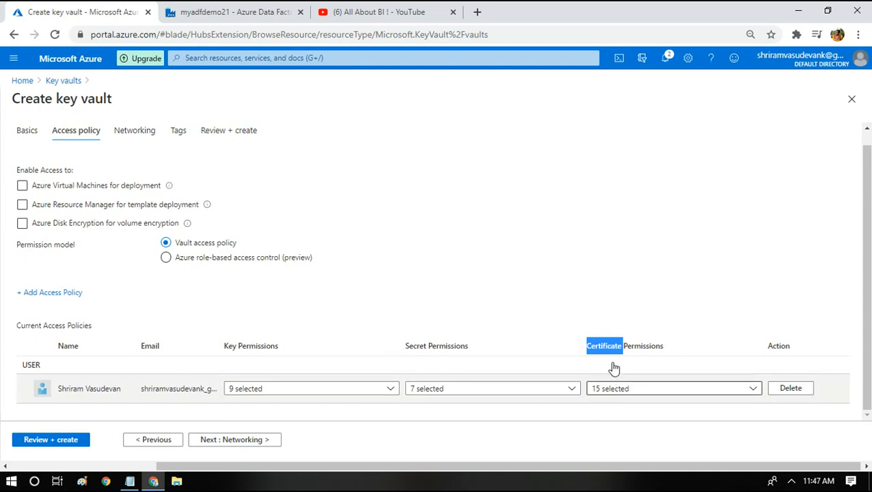
{"action": "left_click", "coordinate": [390, 393]}
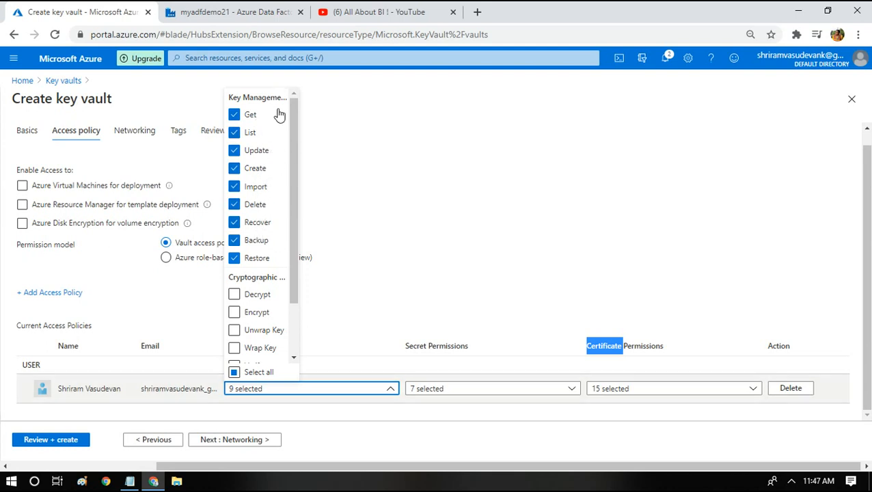
{"action": "left_click", "coordinate": [441, 222]}
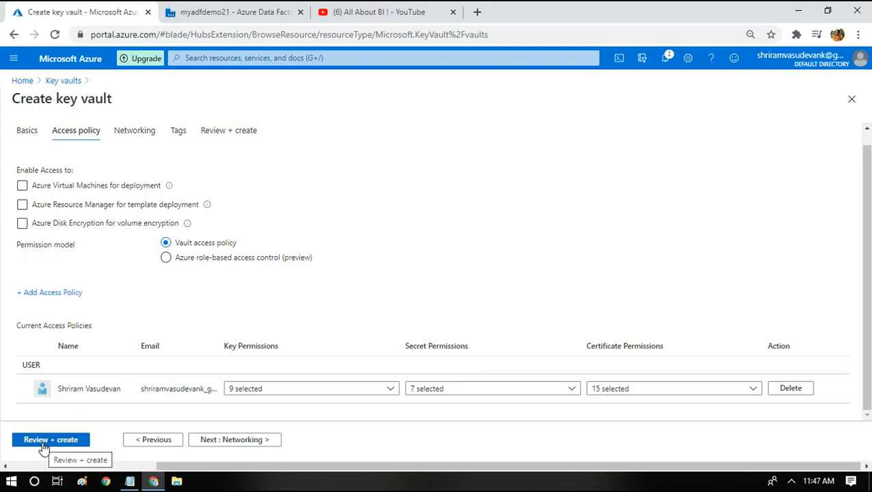
Leave the key vault creation form and open the keys of the existing azkv21 vault
{"action": "left_click", "coordinate": [60, 81]}
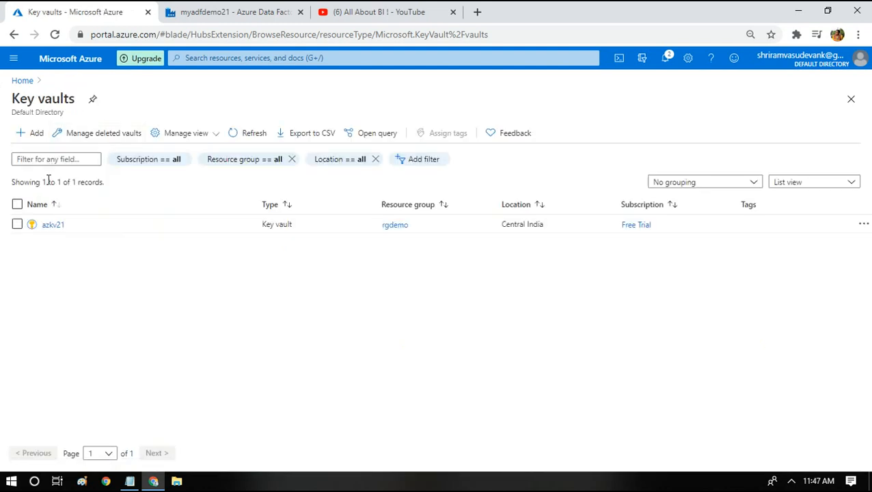
{"action": "left_click", "coordinate": [44, 227]}
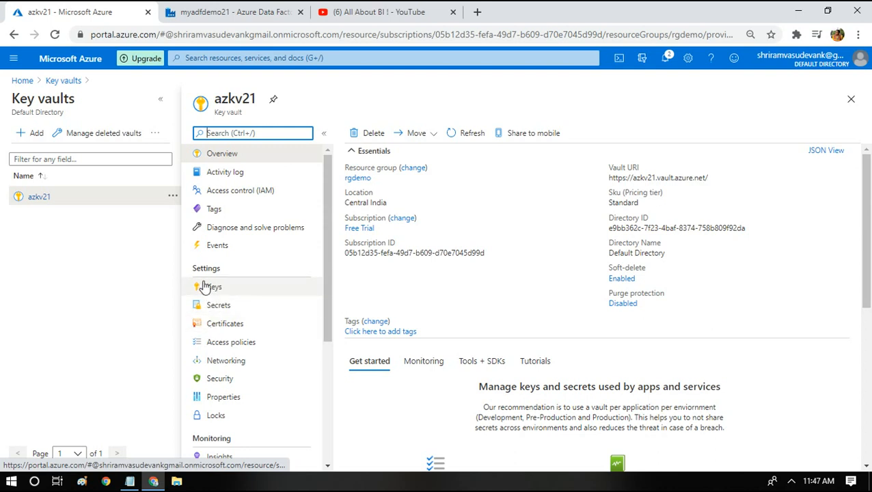
{"action": "left_click", "coordinate": [203, 288]}
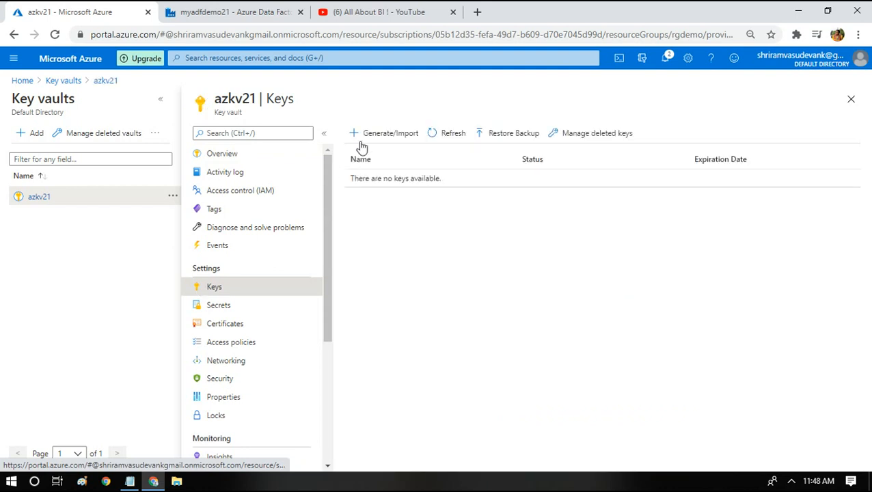
Review the form for generating a key in azkv21 and leave it without creating a key
{"action": "left_click", "coordinate": [378, 137]}
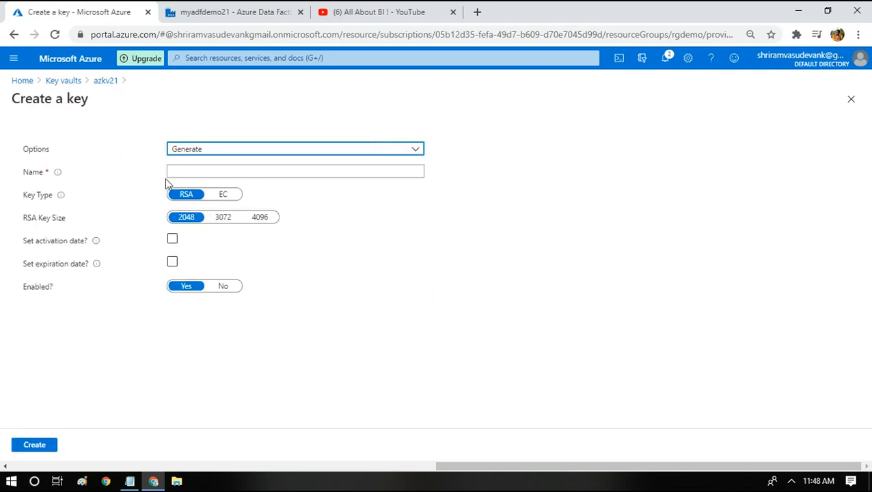
{"action": "left_click", "coordinate": [182, 172]}
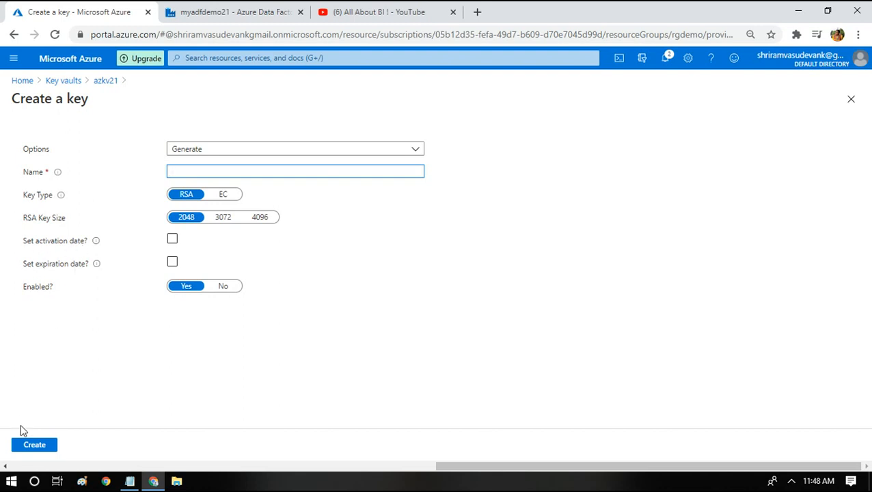
{"action": "left_click", "coordinate": [103, 82]}
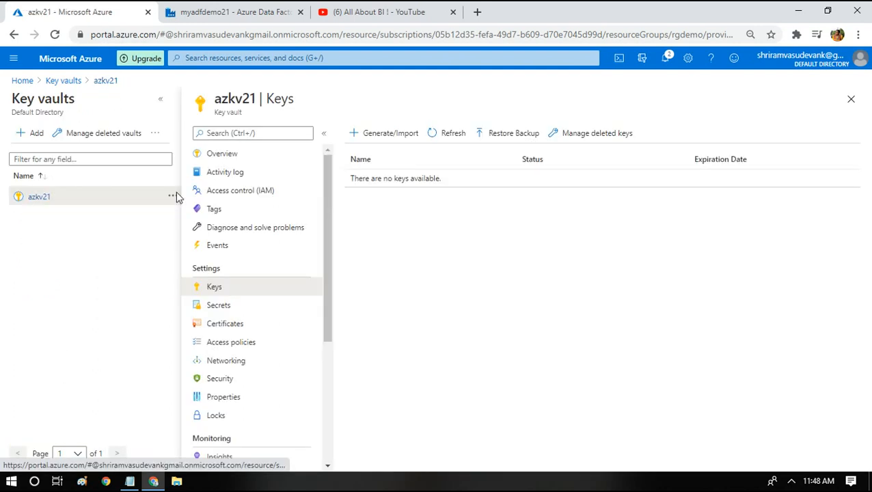
Review the form for creating a secret in azkv21, including its name and value fields, and leave it without creating a secret
{"action": "left_click", "coordinate": [223, 302]}
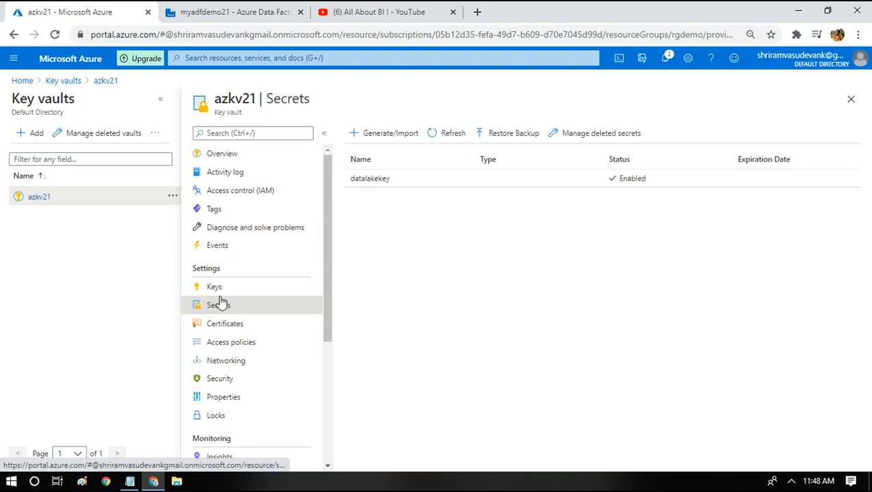
{"action": "left_click", "coordinate": [383, 132]}
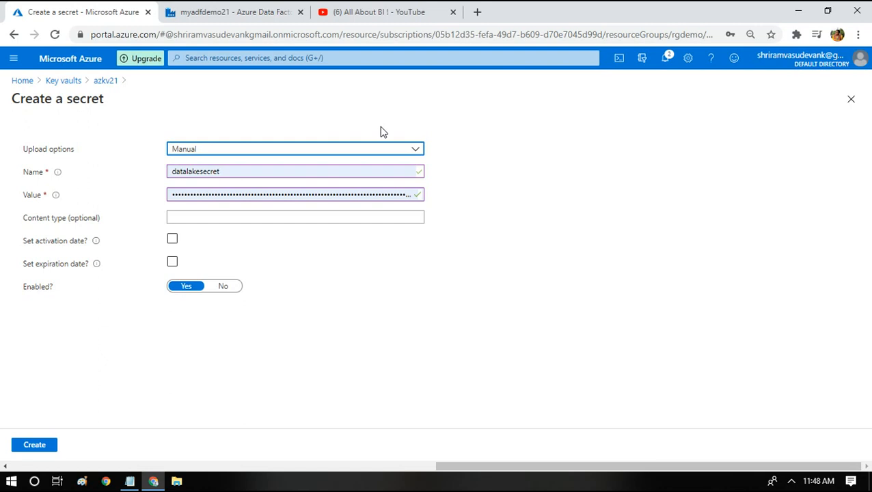
{"action": "left_click", "coordinate": [236, 168]}
{"action": "double_click", "coordinate": [237, 168]}
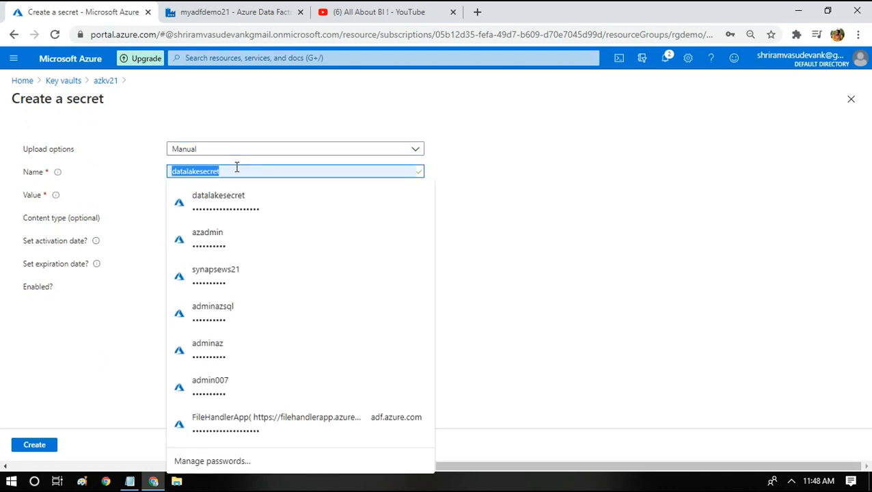
{"action": "left_click", "coordinate": [151, 179]}
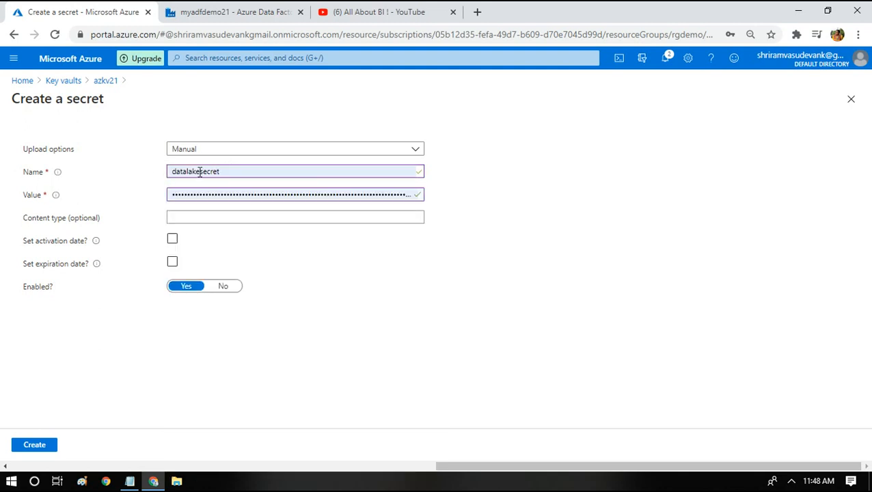
{"action": "left_click", "coordinate": [200, 194]}
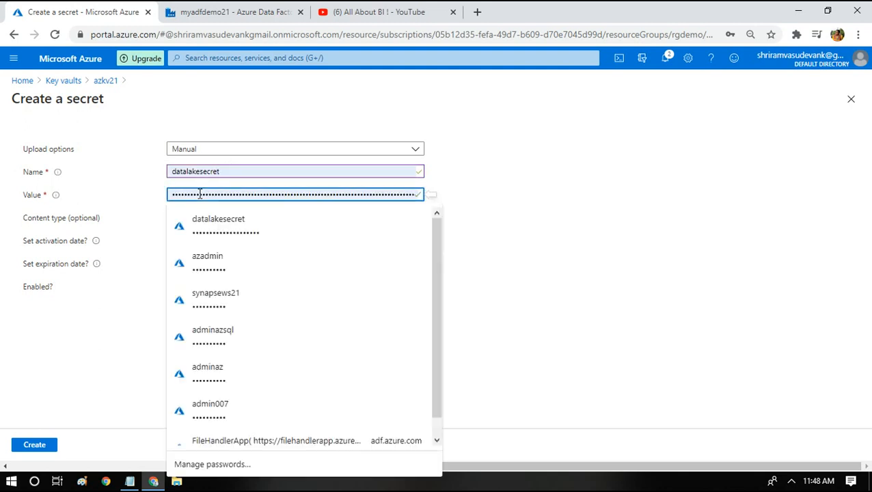
{"action": "left_click", "coordinate": [58, 311]}
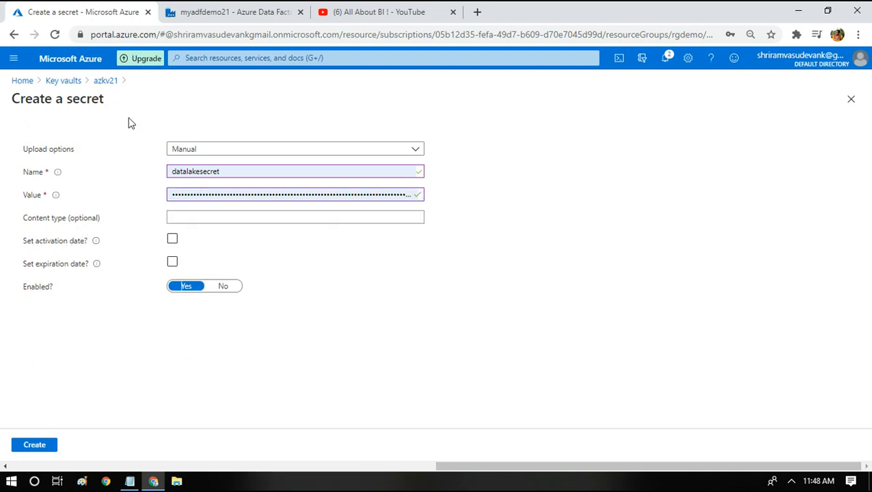
{"action": "left_click", "coordinate": [102, 80]}
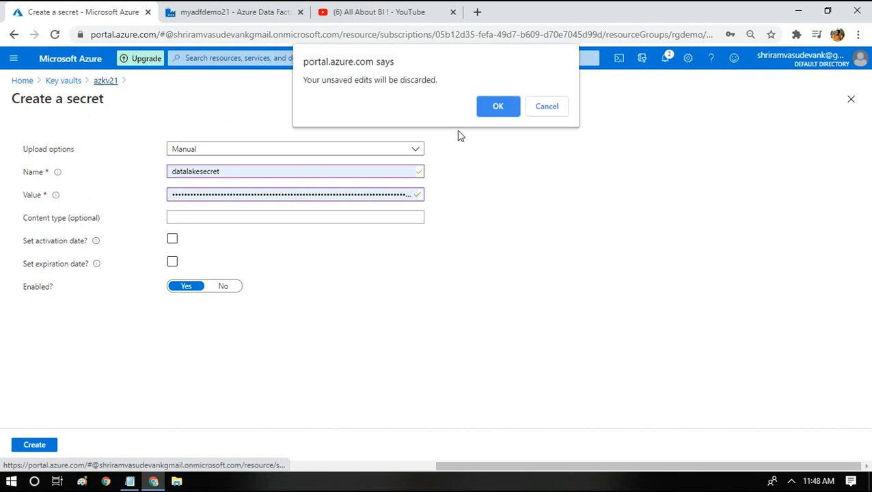
{"action": "left_click", "coordinate": [500, 111]}
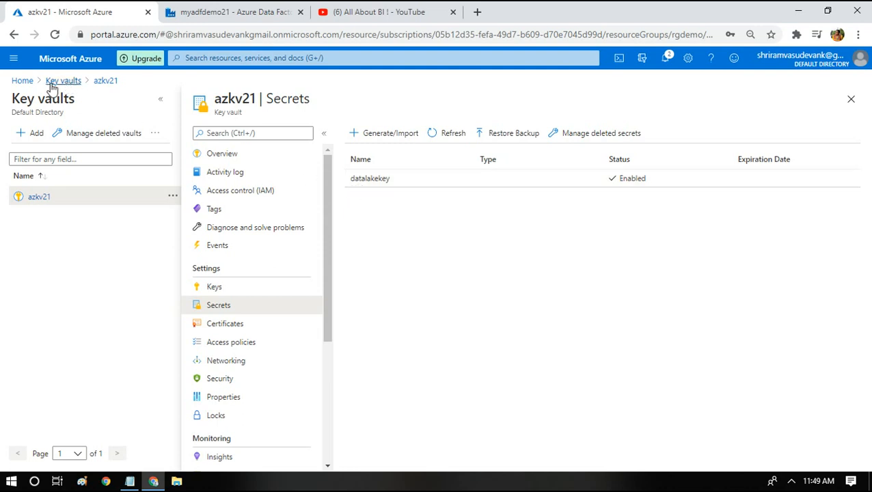
Reveal the access keys of the saadlacct storage account and open the overview of the azkv21 key vault
{"action": "left_click", "coordinate": [6, 85]}
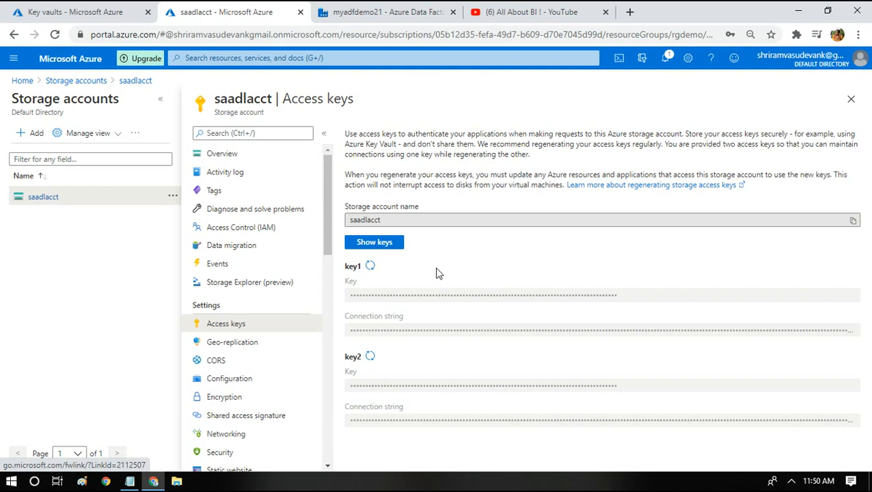
{"action": "left_click", "coordinate": [383, 245]}
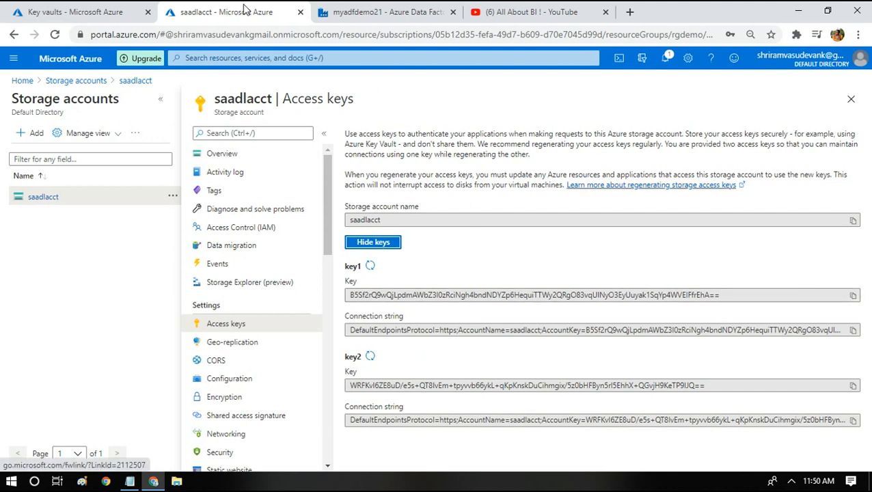
{"action": "left_click", "coordinate": [121, 10]}
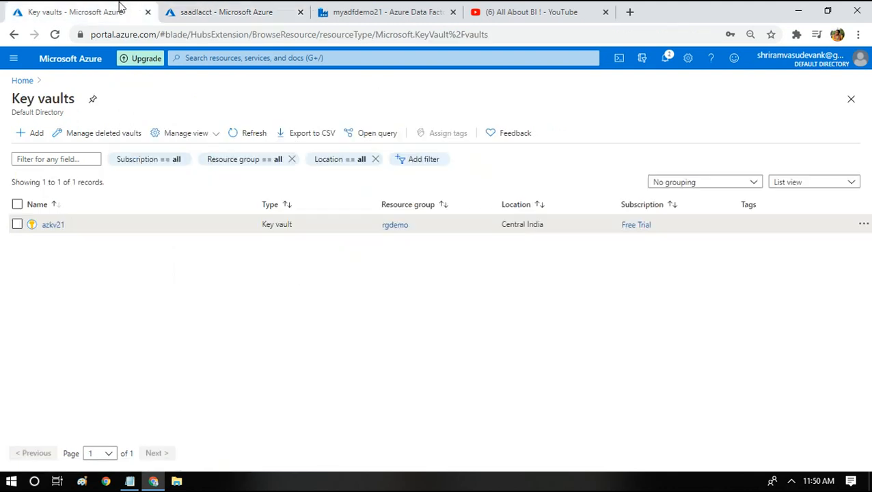
{"action": "left_click", "coordinate": [53, 225]}
{"action": "left_click", "coordinate": [272, 6]}
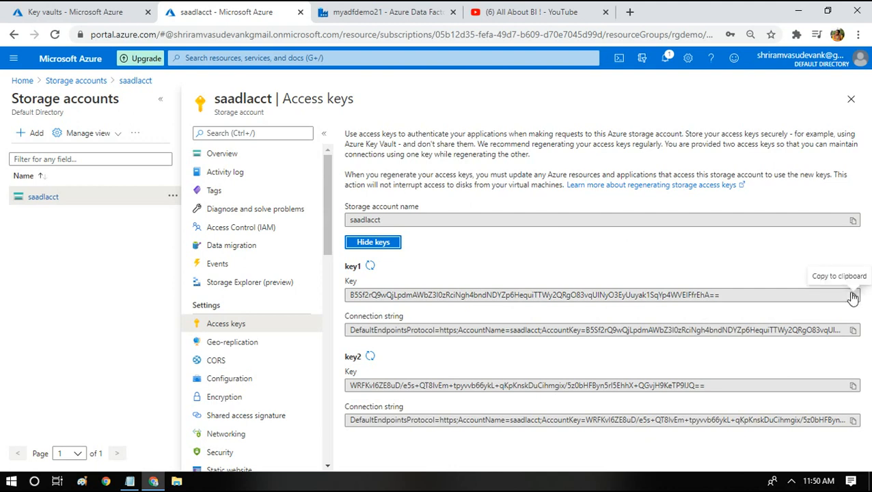
{"action": "left_click", "coordinate": [85, 7]}
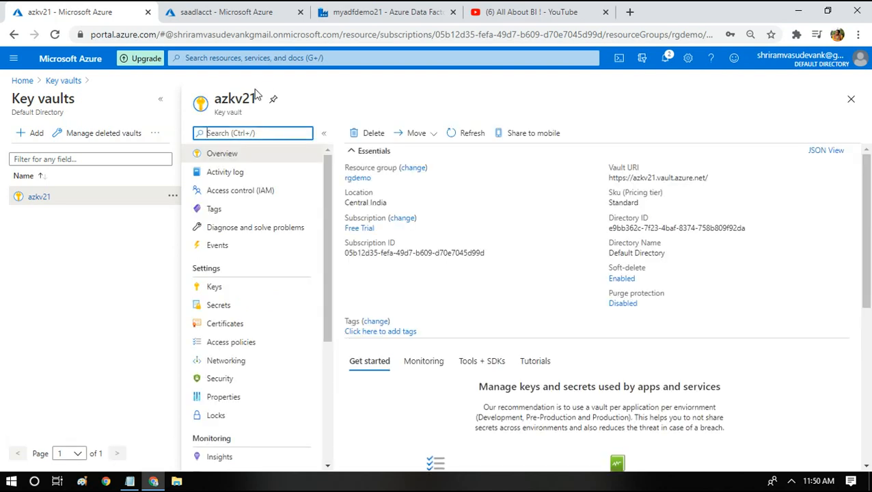
Switch to the myadfdemo21 data factory and start an Azure Data Lake Storage Gen2 linked service named lsAzureDataLakeStorage
{"action": "left_click", "coordinate": [369, 14]}
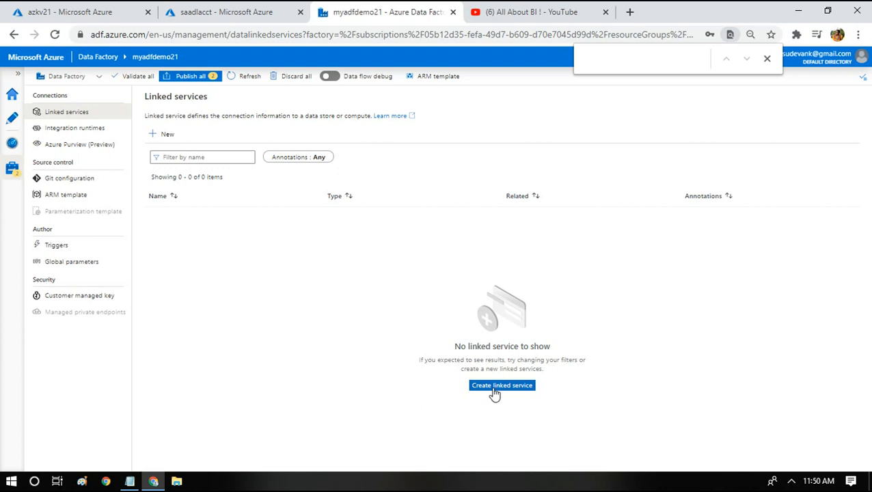
{"action": "left_click", "coordinate": [766, 59]}
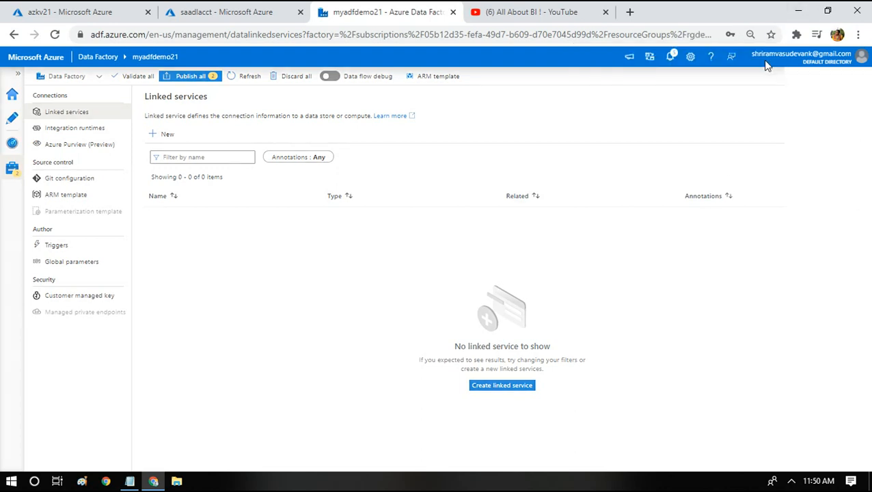
{"action": "left_click", "coordinate": [502, 385]}
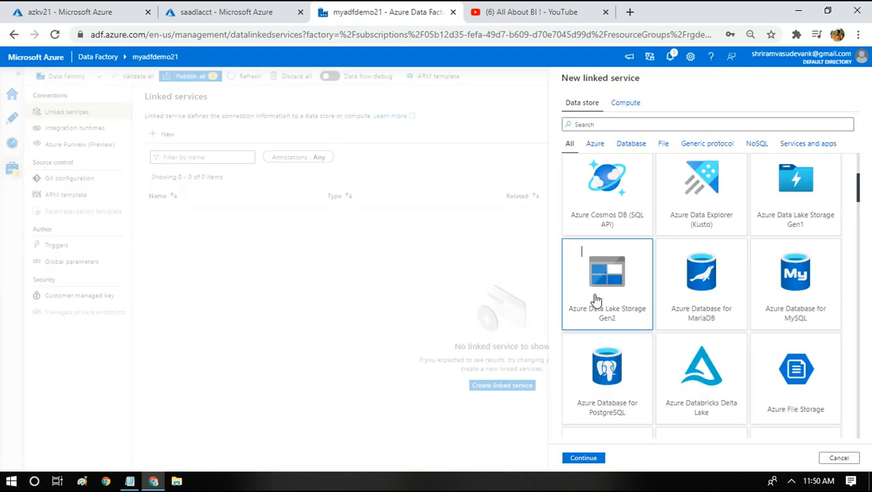
{"action": "left_click", "coordinate": [585, 459]}
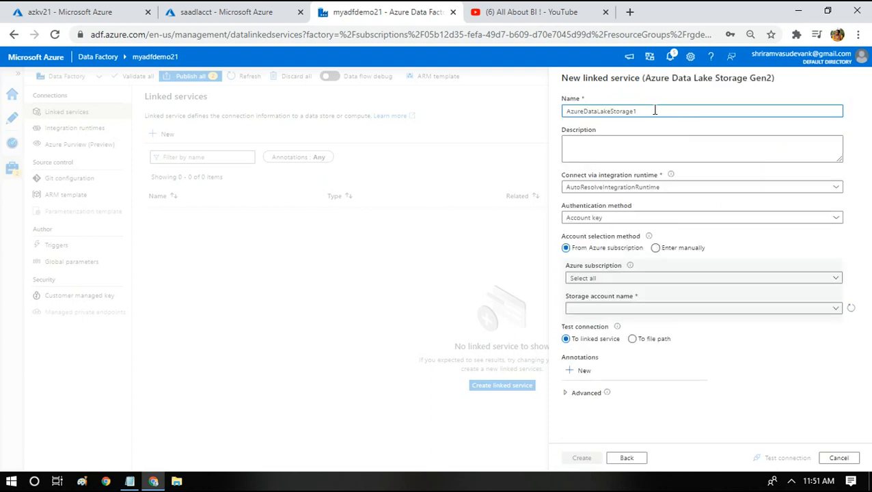
{"action": "type", "text": "ls"}
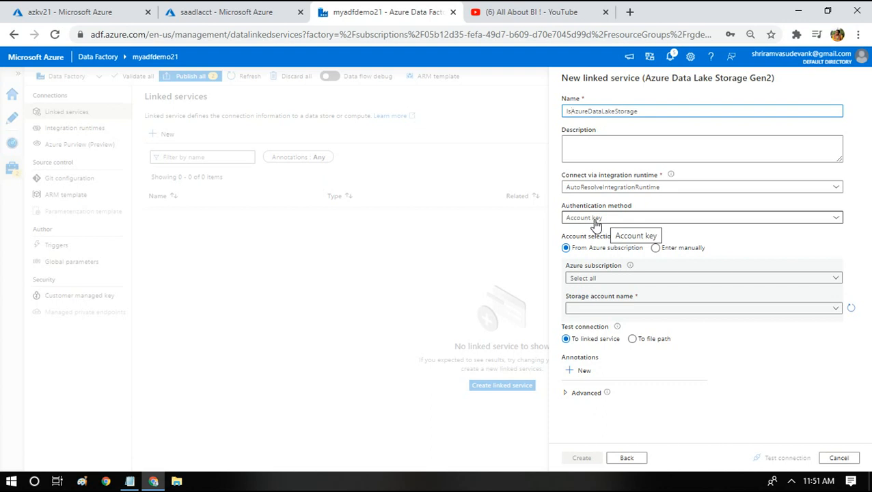
Choose the Free Trial subscription and the saadlacct storage account for the linked service, and create it
{"action": "left_click", "coordinate": [583, 279]}
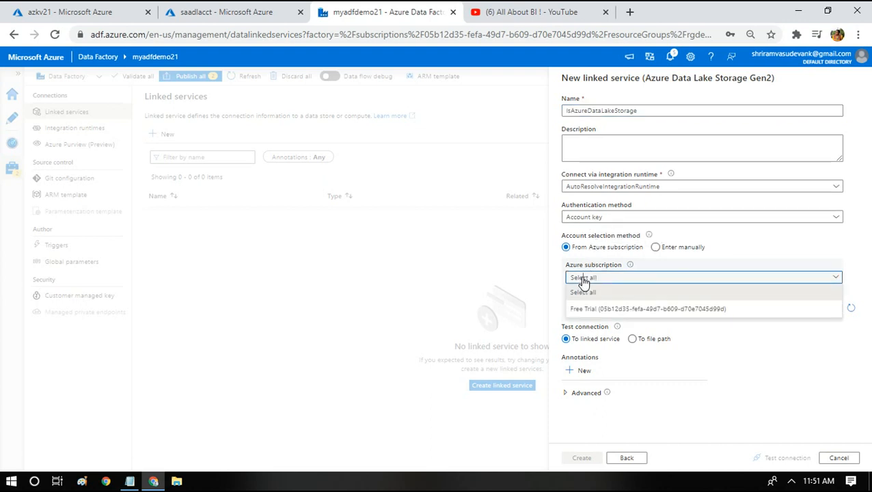
{"action": "left_click", "coordinate": [585, 308]}
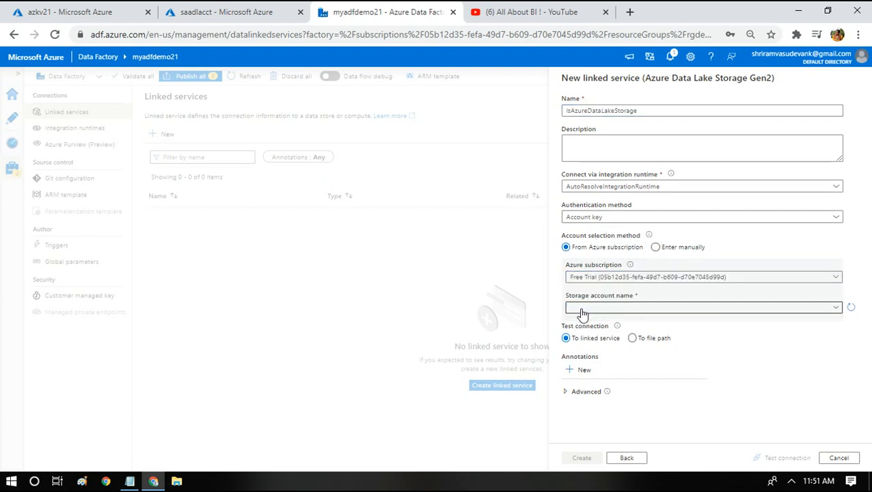
{"action": "left_click", "coordinate": [580, 311]}
{"action": "left_click", "coordinate": [581, 339]}
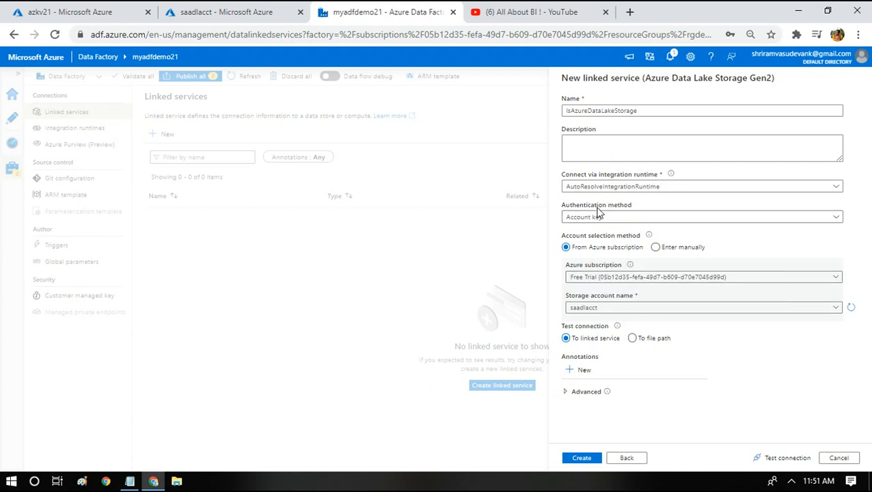
{"action": "left_click", "coordinate": [583, 458]}
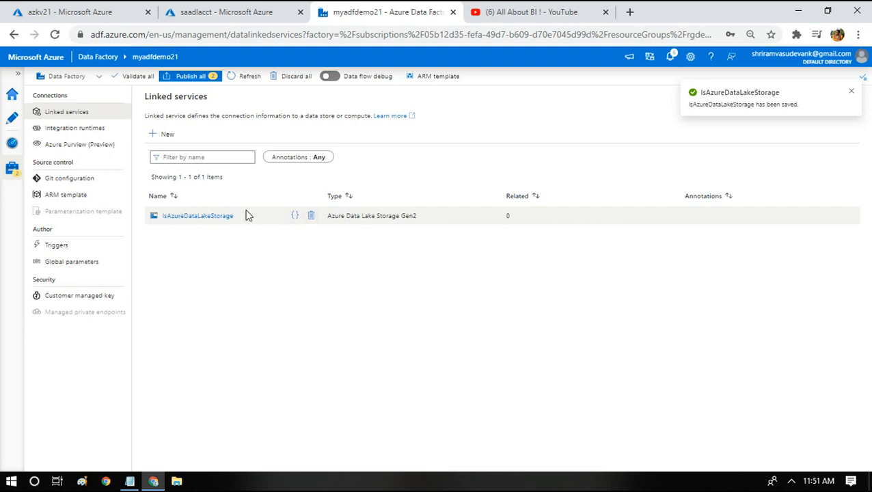
{"action": "left_click", "coordinate": [202, 218]}
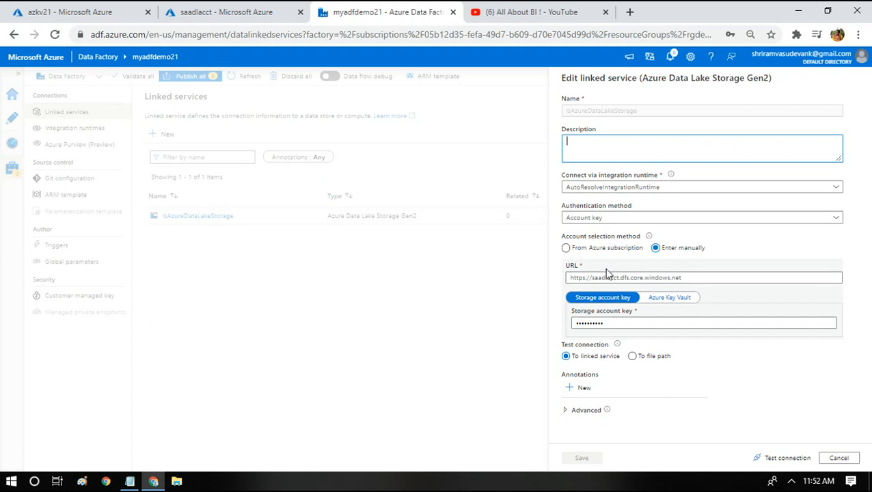
{"action": "left_click", "coordinate": [568, 250]}
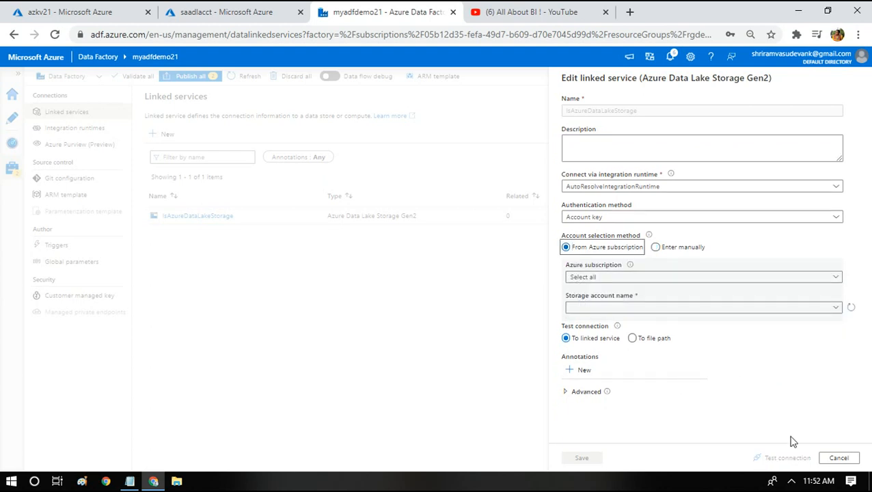
{"action": "left_click", "coordinate": [834, 458]}
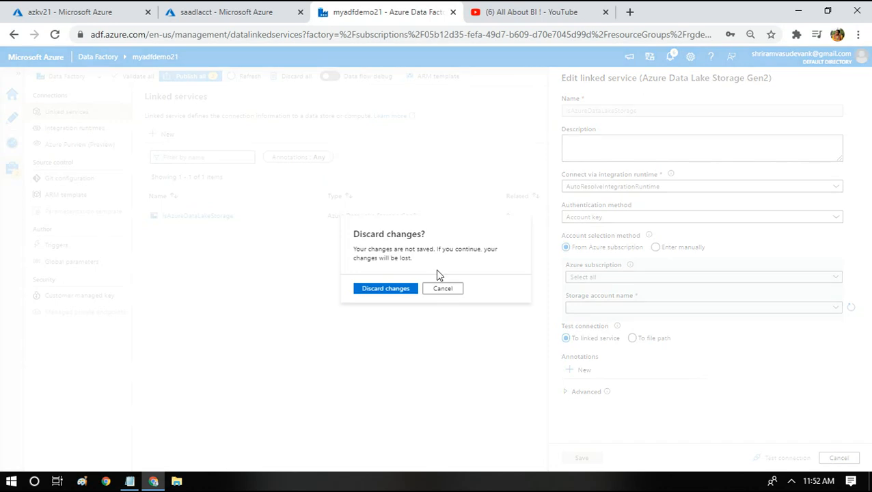
{"action": "left_click", "coordinate": [386, 288]}
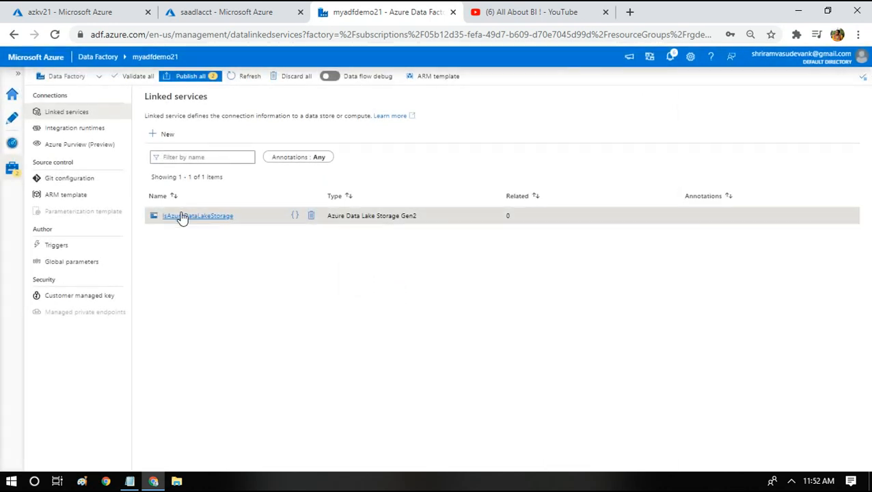
Edit lsAzureDataLakeStorage to take its account key from Azure Key Vault and start a new AKV linked service for it
{"action": "left_click", "coordinate": [183, 217]}
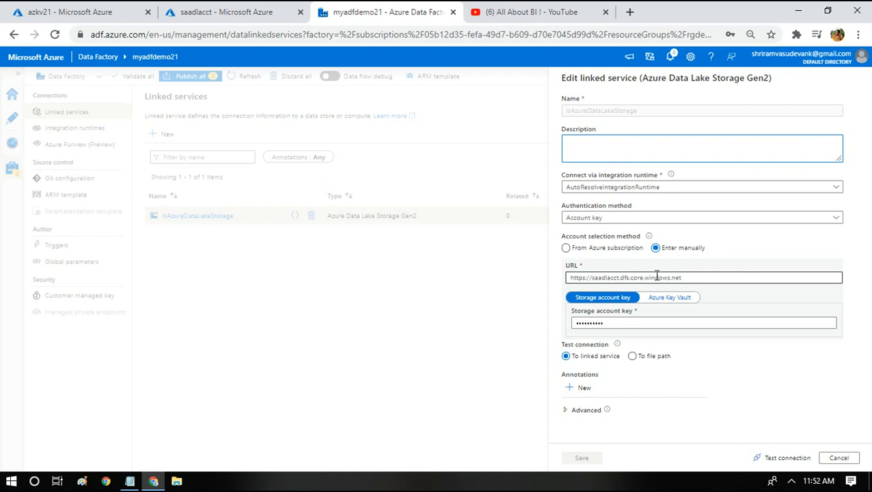
{"action": "double_click", "coordinate": [590, 324]}
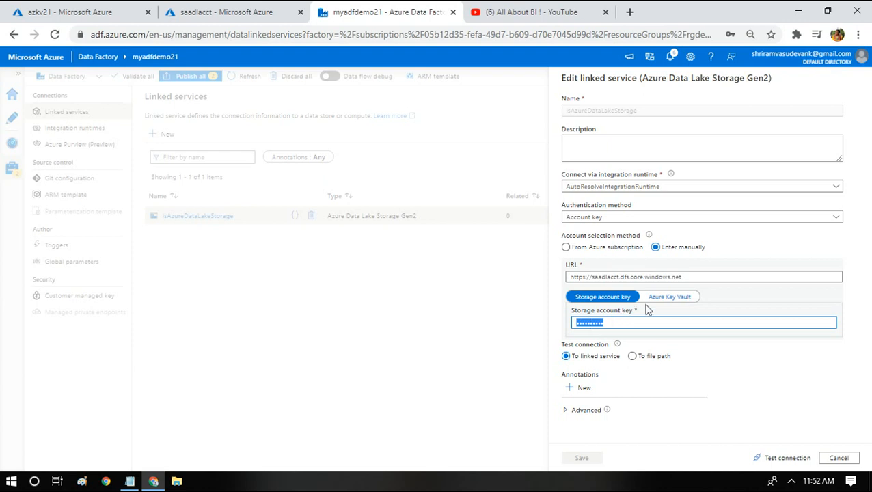
{"action": "left_click", "coordinate": [669, 301]}
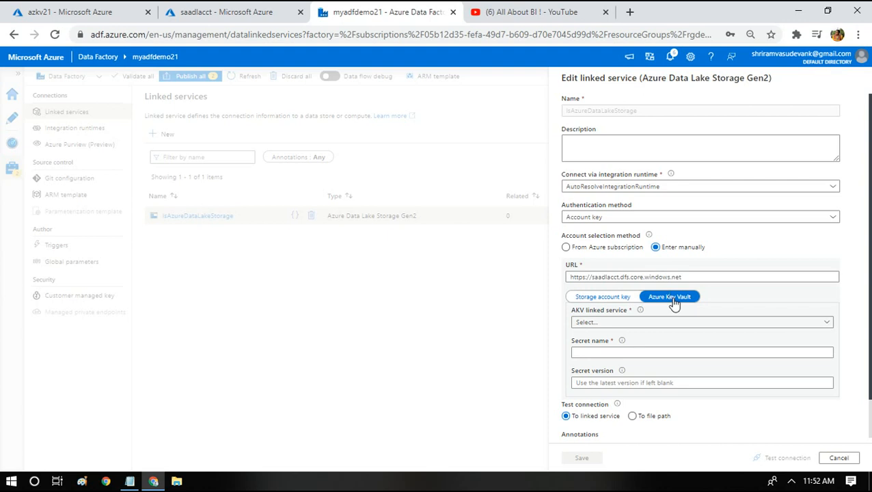
{"action": "left_click", "coordinate": [596, 326]}
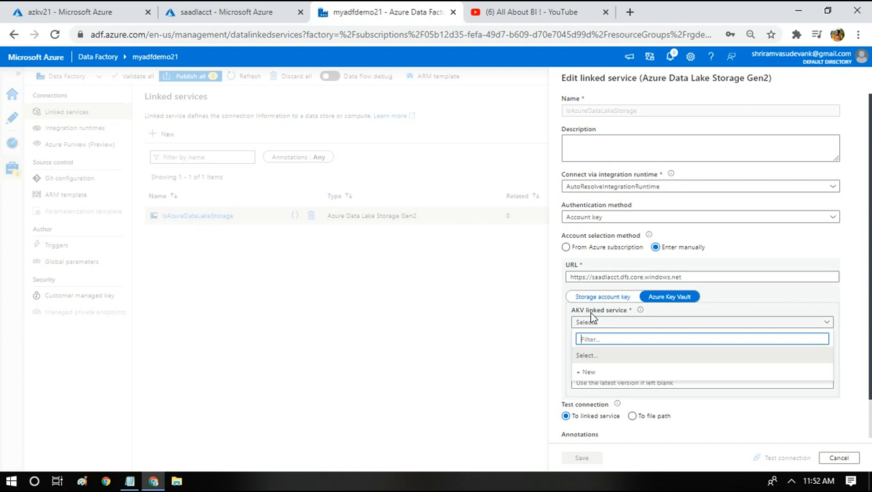
{"action": "left_click", "coordinate": [588, 372]}
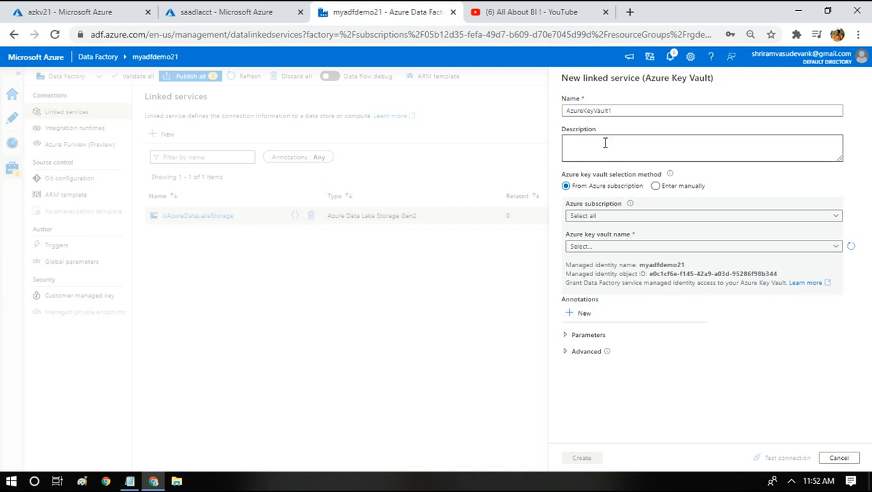
Name the Key Vault linked service lsAzureKeyVault and select the Free Trial subscription and the azkv21 vault
{"action": "left_click", "coordinate": [636, 111]}
{"action": "key", "text": "Home"}
{"action": "type", "text": "ls"}
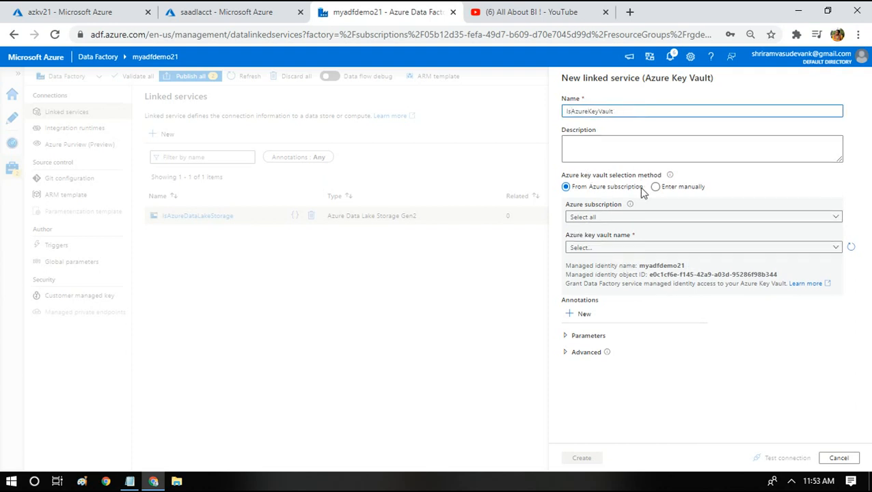
{"action": "left_click", "coordinate": [606, 217]}
{"action": "left_click", "coordinate": [594, 248]}
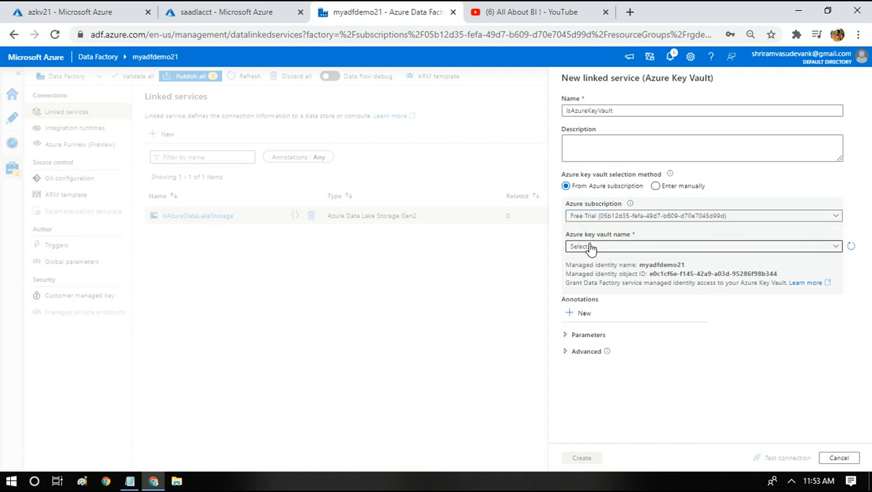
{"action": "left_click", "coordinate": [591, 246]}
{"action": "left_click", "coordinate": [579, 294]}
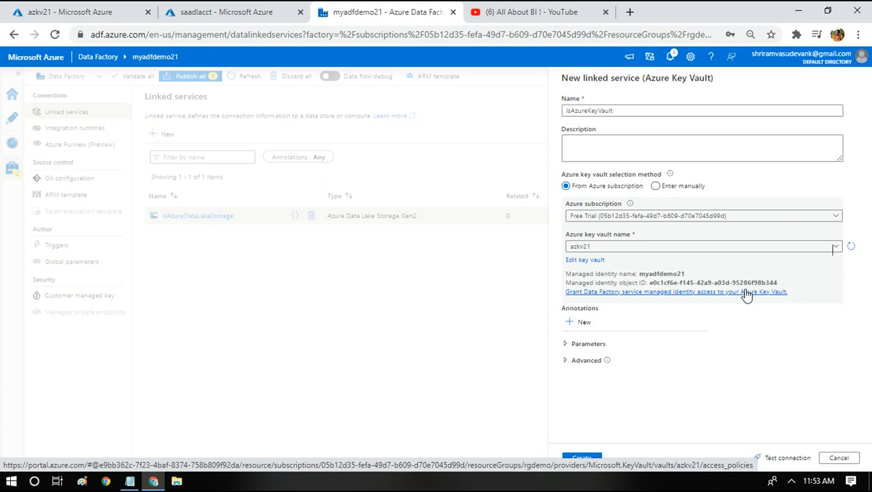
{"action": "left_click", "coordinate": [626, 295]}
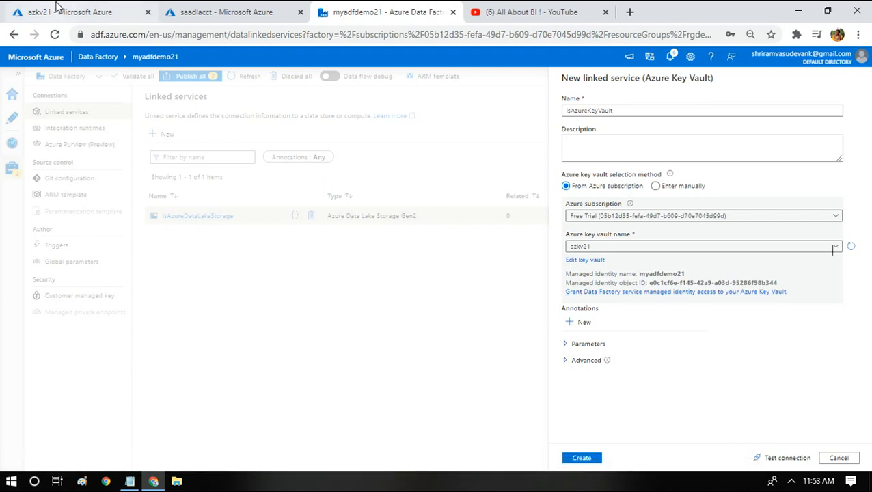
Start an access policy for the azkv21 key vault from the Key, Secret, & Certificate Management template
{"action": "left_click", "coordinate": [58, 12]}
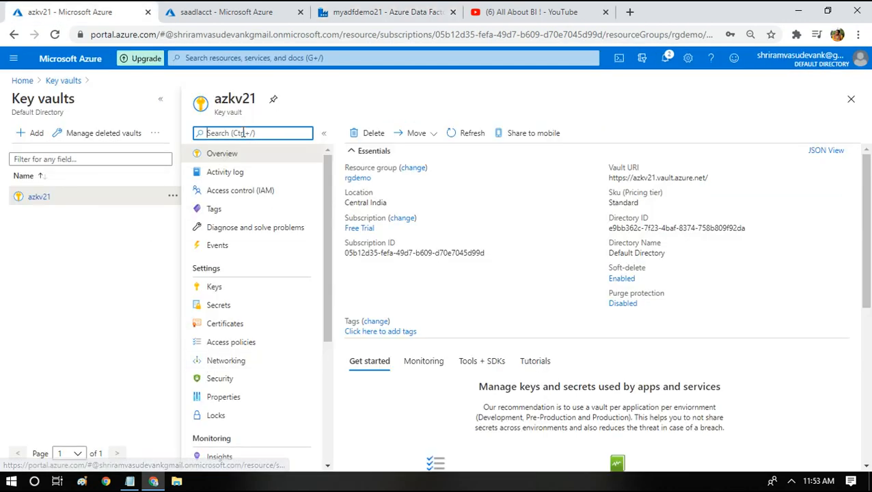
{"action": "left_click", "coordinate": [221, 345]}
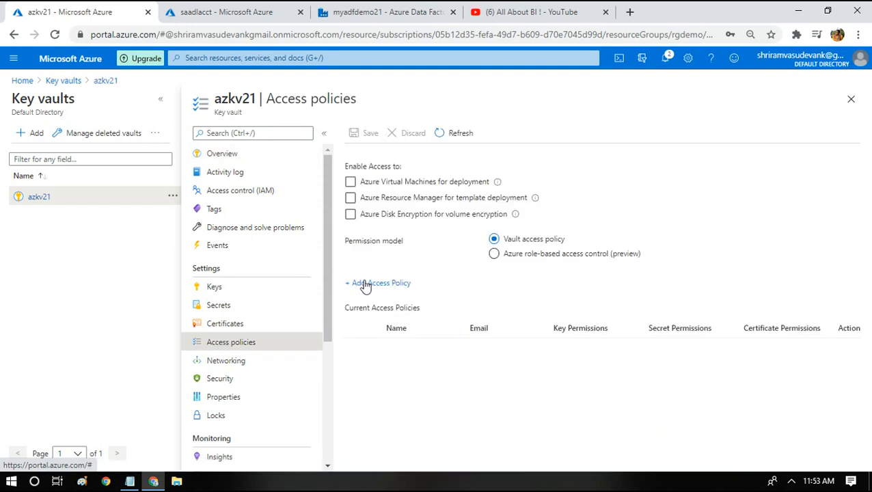
{"action": "left_click", "coordinate": [366, 284]}
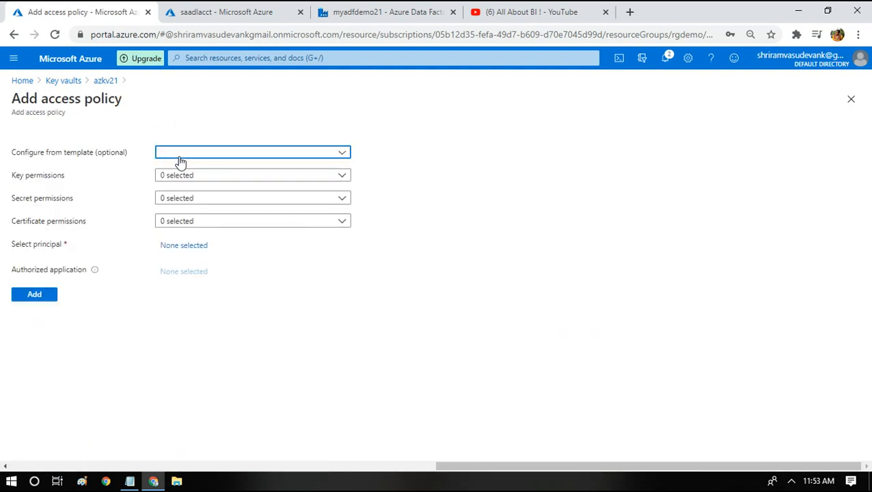
{"action": "left_click", "coordinate": [183, 157]}
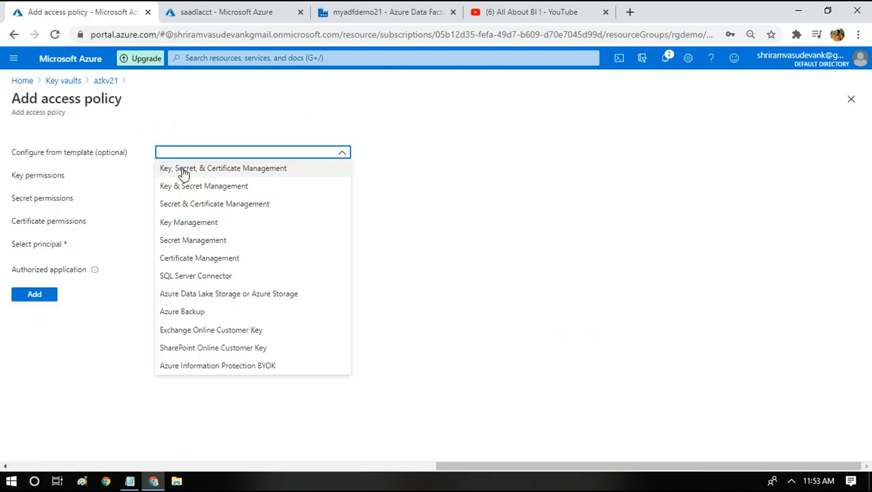
{"action": "left_click", "coordinate": [182, 168]}
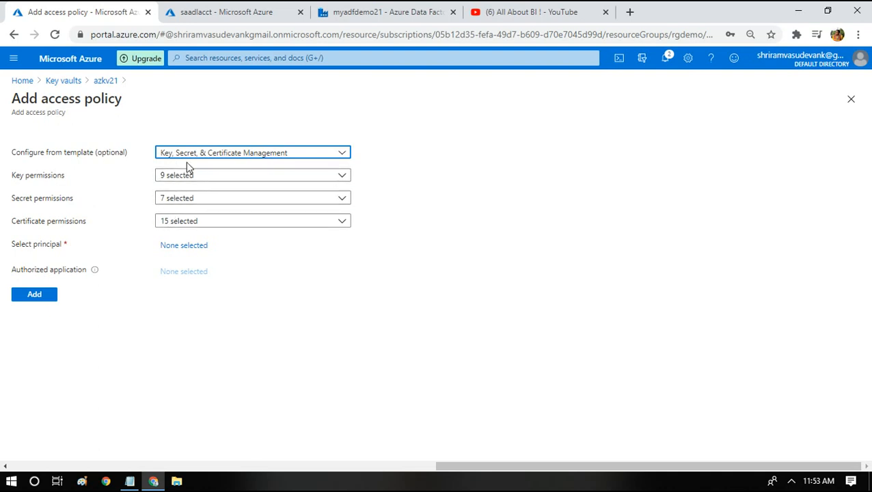
{"action": "triple_click", "coordinate": [23, 247]}
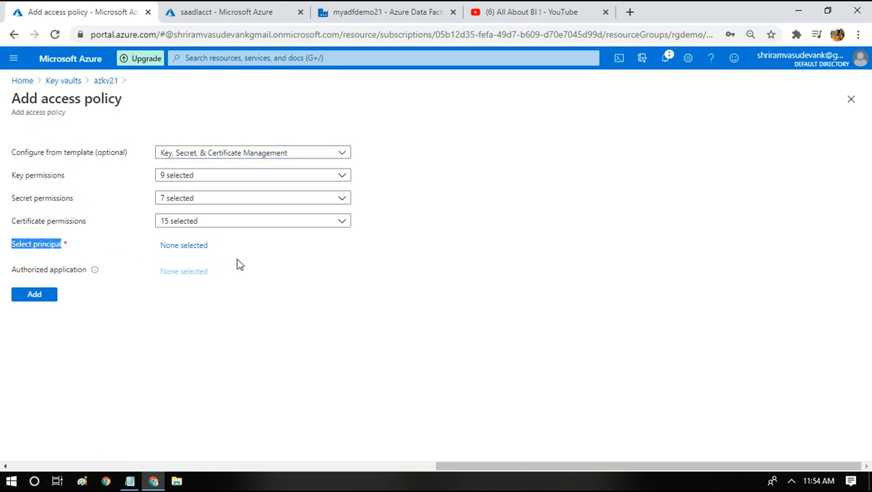
Select myadfdemo21 as the access policy's principal and add the policy to the azkv21 list
{"action": "left_click", "coordinate": [171, 247]}
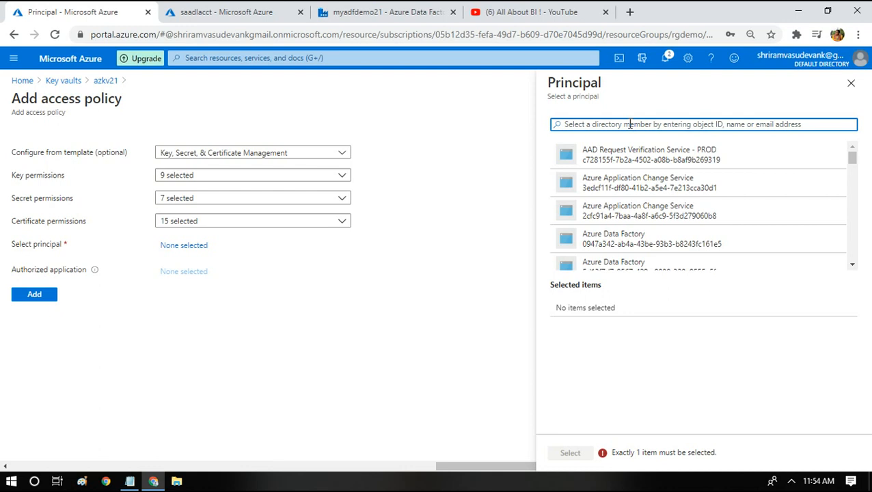
{"action": "type", "text": "myad"}
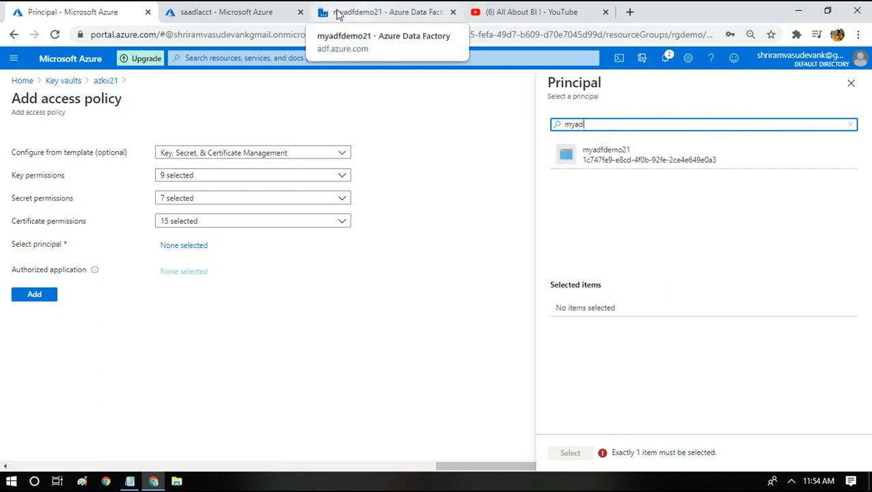
{"action": "left_click", "coordinate": [604, 161]}
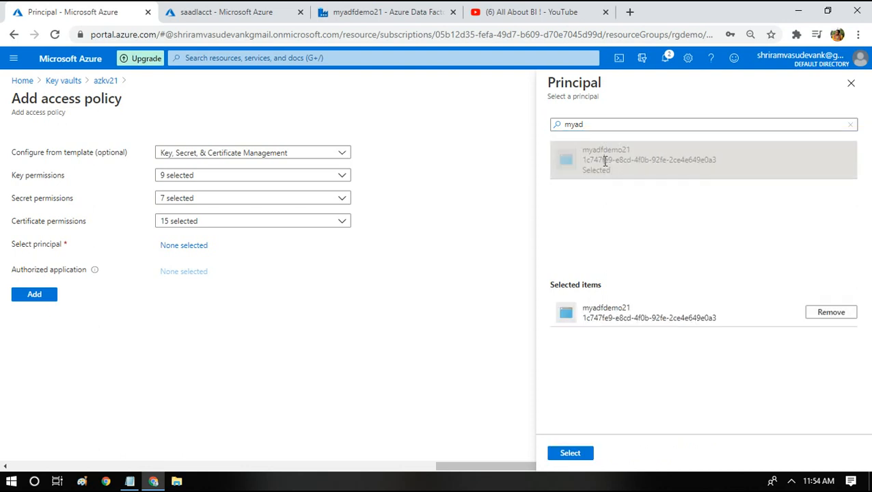
{"action": "left_click", "coordinate": [565, 455]}
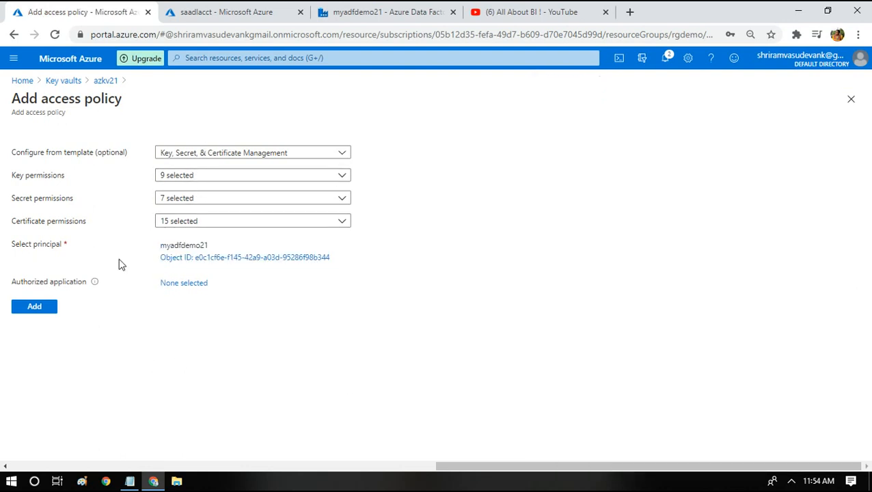
{"action": "left_click", "coordinate": [26, 309]}
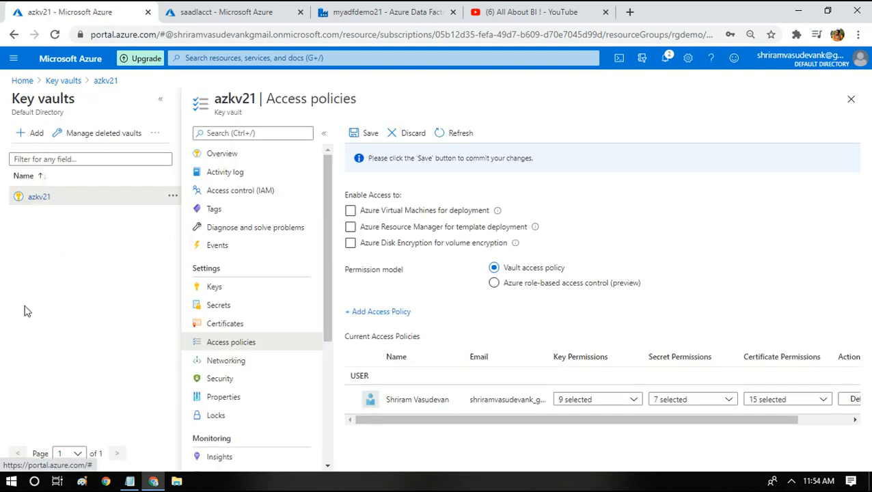
{"action": "left_click", "coordinate": [430, 227]}
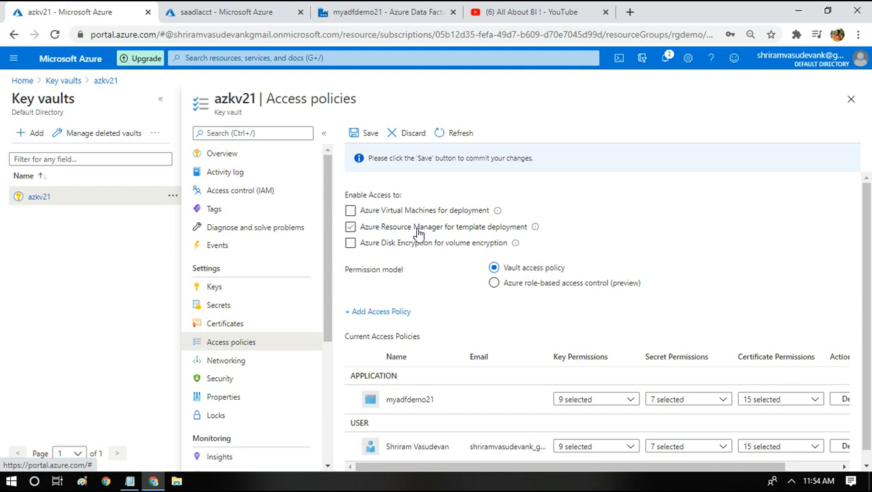
{"action": "left_click", "coordinate": [416, 225]}
Return to the myadfdemo21 data factory and create the lsAzureKeyVault linked service
{"action": "left_click", "coordinate": [367, 7]}
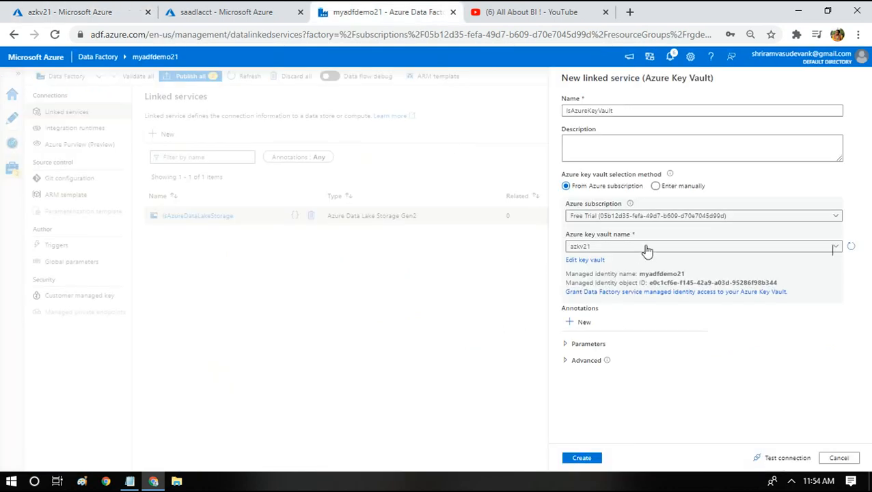
{"action": "left_click", "coordinate": [581, 458]}
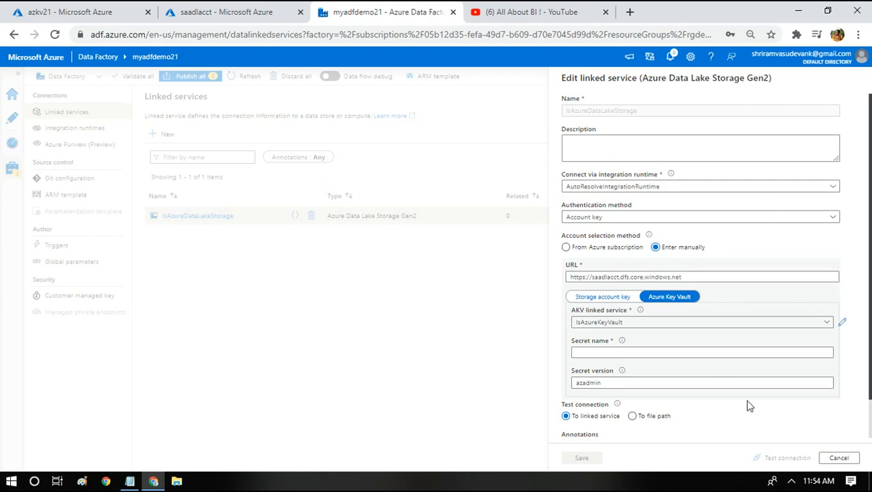
Look up the secret in azkv21, enter datalakekey as lsAzureDataLakeStorage's secret name, and test the connection
{"action": "left_click", "coordinate": [597, 351]}
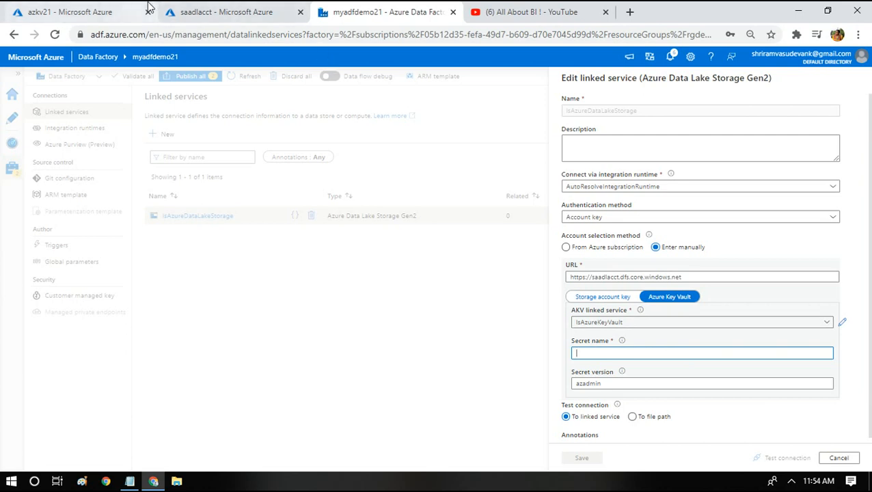
{"action": "left_click", "coordinate": [79, 9]}
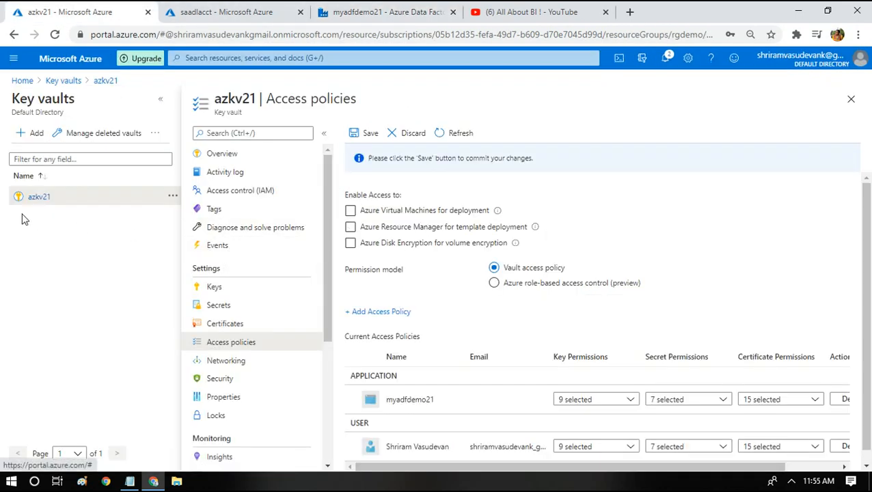
{"action": "left_click", "coordinate": [214, 307]}
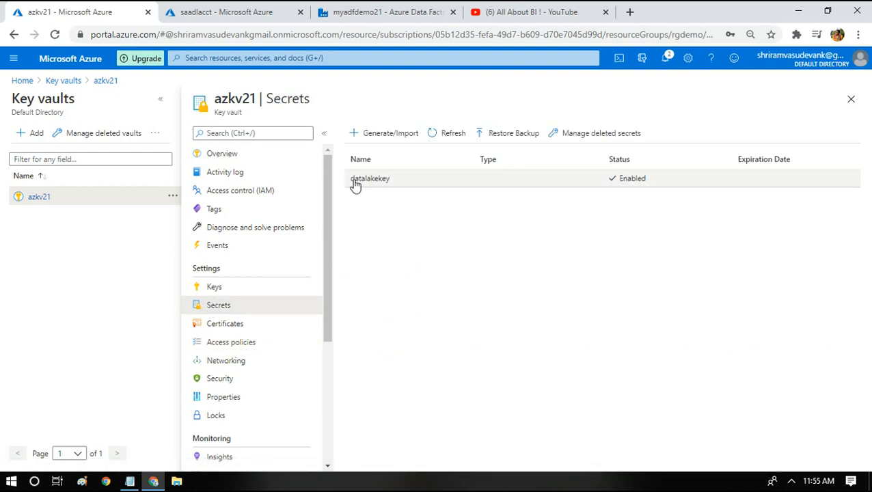
{"action": "left_click", "coordinate": [367, 6]}
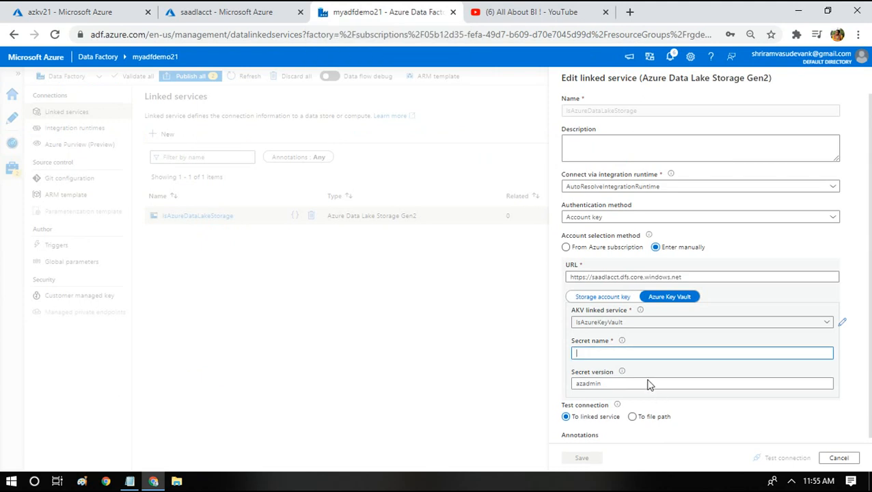
{"action": "type", "text": "datalakekey"}
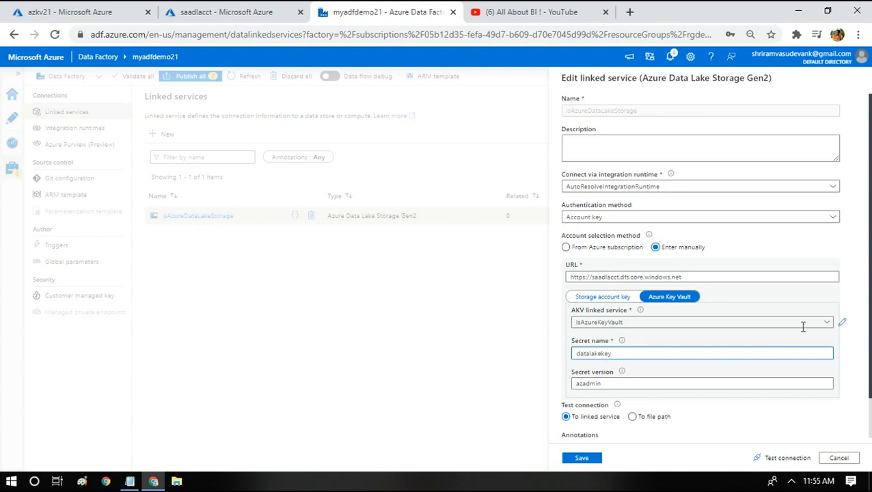
{"action": "scroll", "coordinate": [714, 264], "scroll_direction": "down", "scroll_amount": 1}
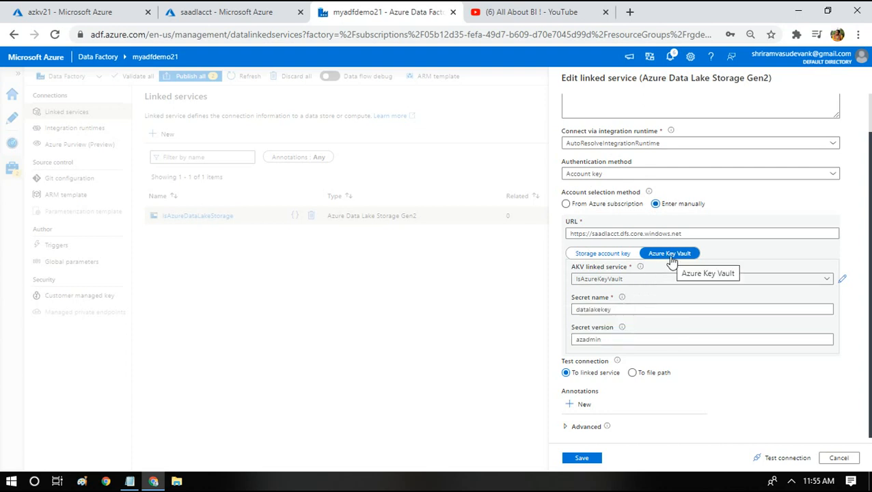
{"action": "left_click", "coordinate": [785, 460]}
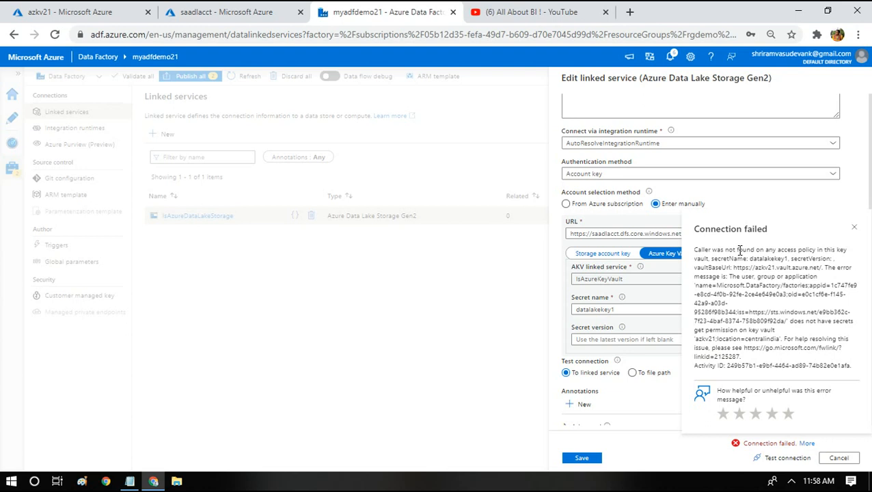
Review azkv21's access policies and start a new one from the Key, Secret, & Certificate Management template
{"action": "left_click", "coordinate": [89, 8]}
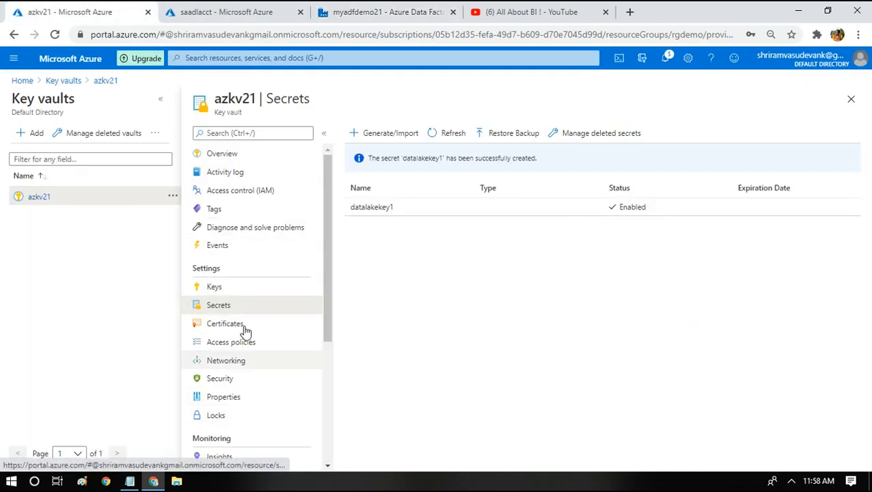
{"action": "left_click", "coordinate": [213, 350]}
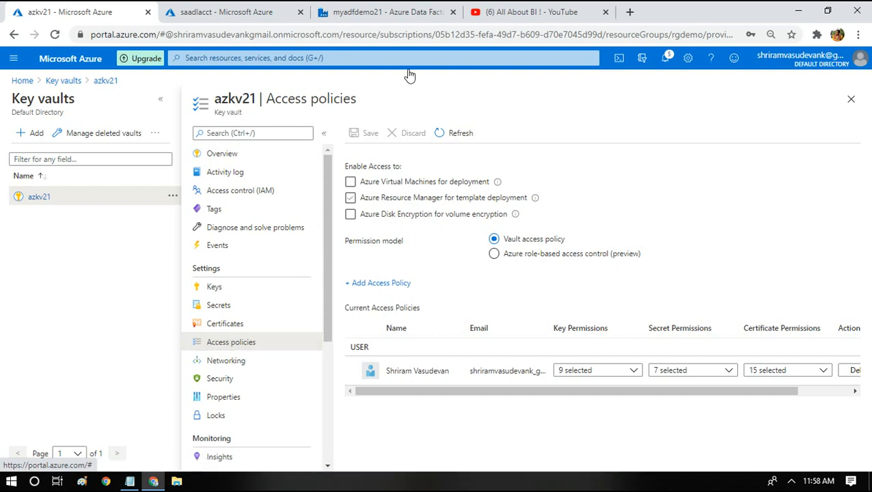
{"action": "left_click", "coordinate": [387, 14]}
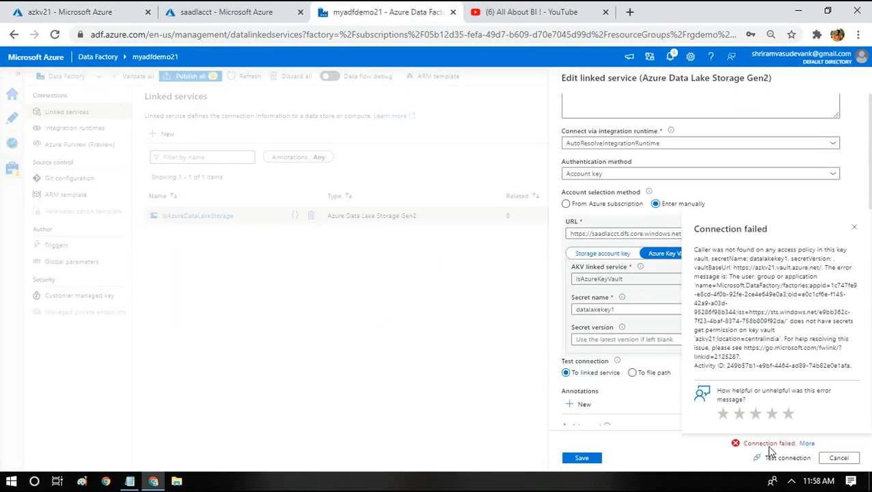
{"action": "left_click", "coordinate": [170, 9]}
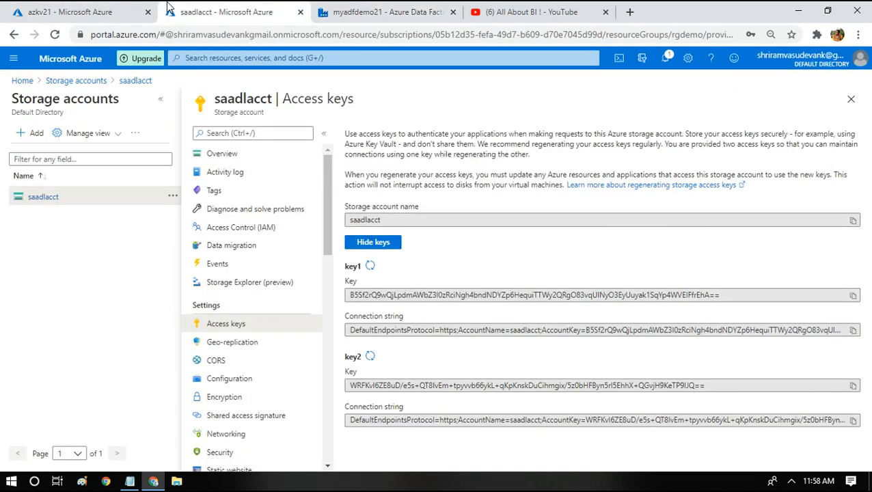
{"action": "left_click", "coordinate": [60, 11]}
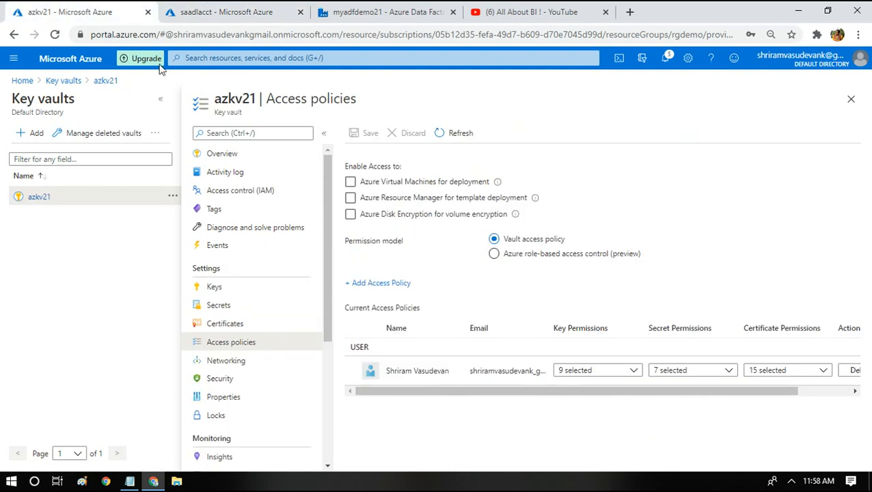
{"action": "left_click", "coordinate": [367, 284]}
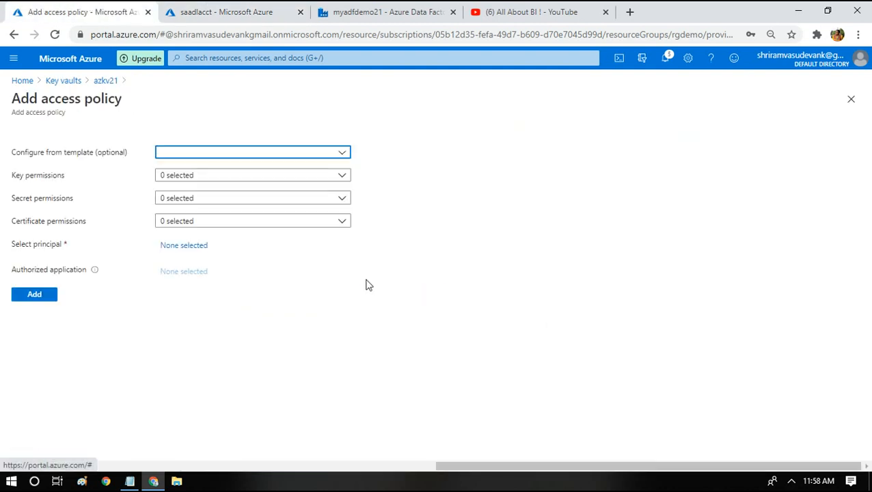
{"action": "left_click", "coordinate": [228, 157]}
{"action": "left_click", "coordinate": [220, 169]}
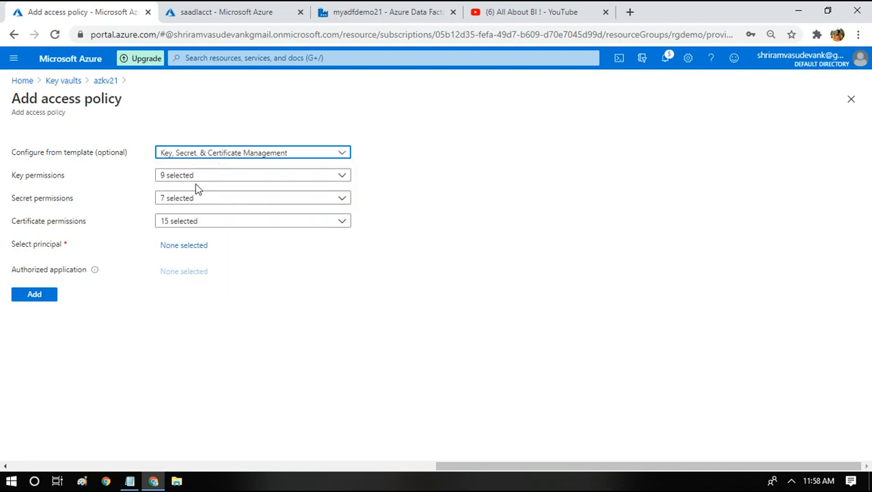
Assign myadfdemo21 as the new policy's principal, add the policy, and save the azkv21 access policies
{"action": "left_click", "coordinate": [185, 253]}
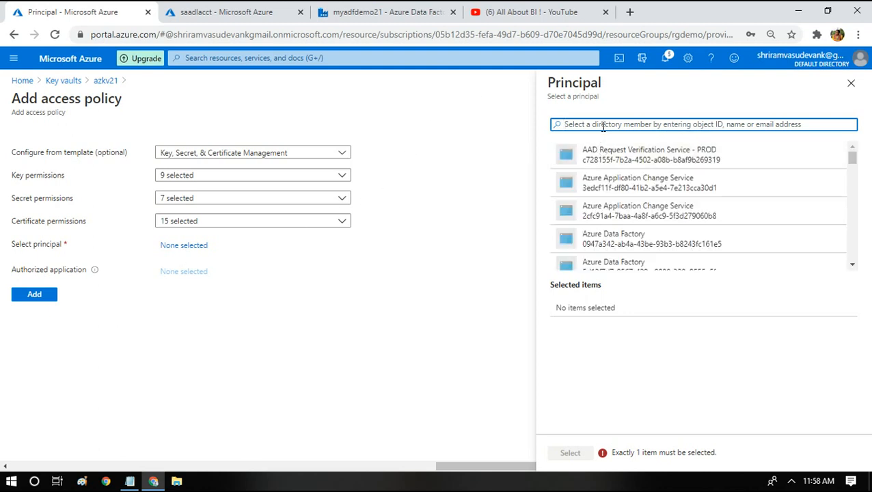
{"action": "type", "text": "myad"}
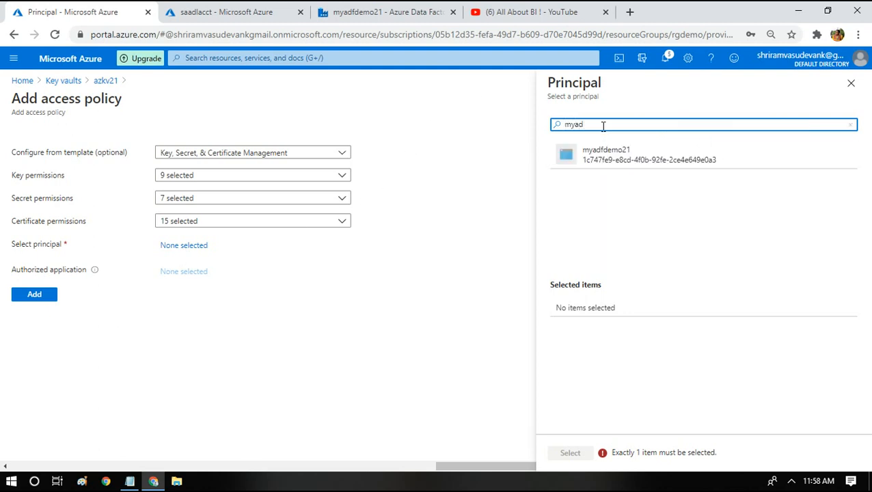
{"action": "left_click", "coordinate": [593, 146]}
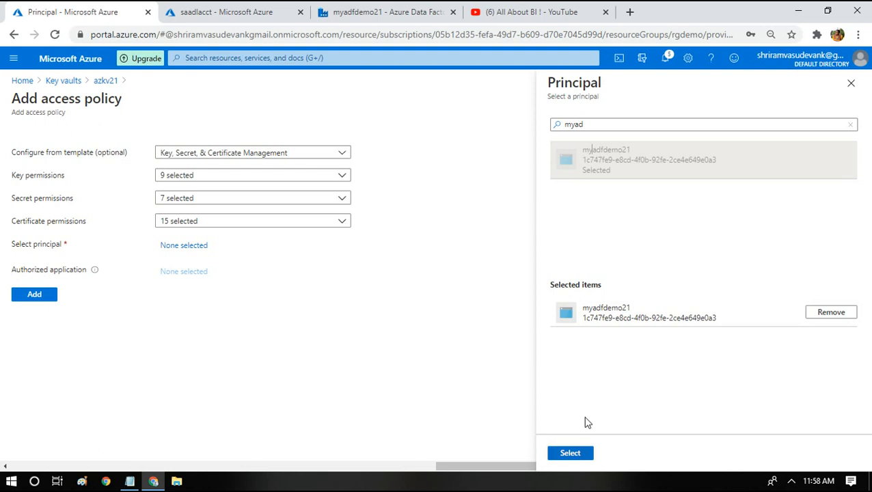
{"action": "left_click", "coordinate": [560, 454]}
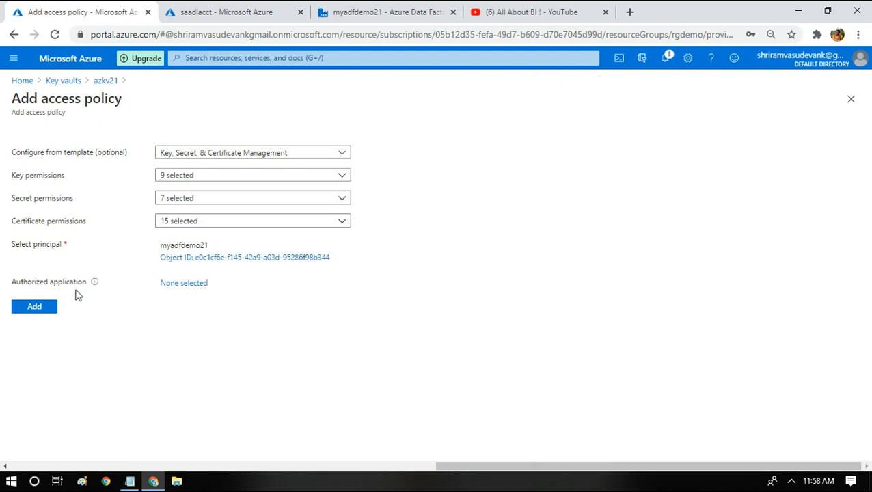
{"action": "left_click", "coordinate": [21, 314]}
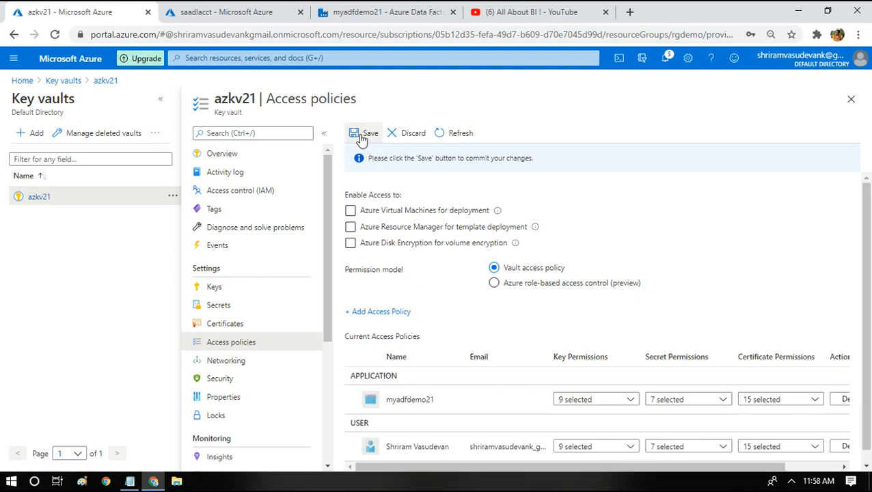
{"action": "left_click", "coordinate": [362, 137]}
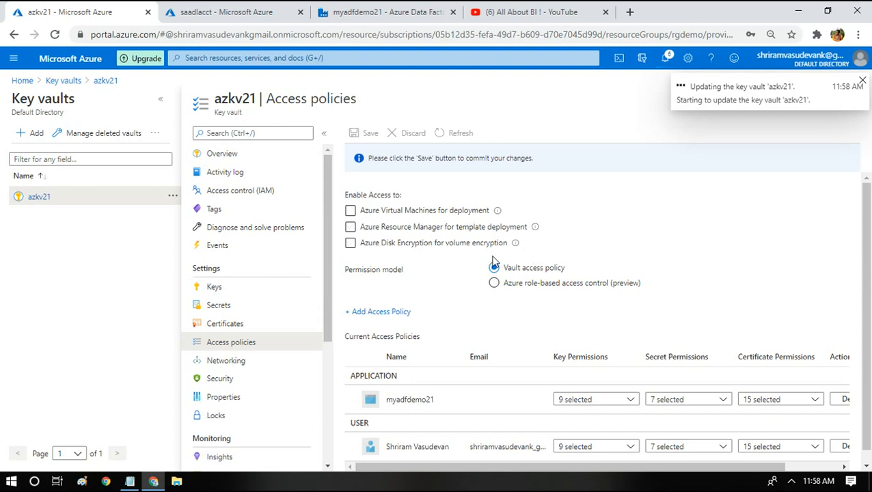
Return to the myadfdemo21 data factory, dismiss the connection error details, and retest lsAzureDataLakeStorage's connection to the linked service
{"action": "left_click", "coordinate": [355, 7]}
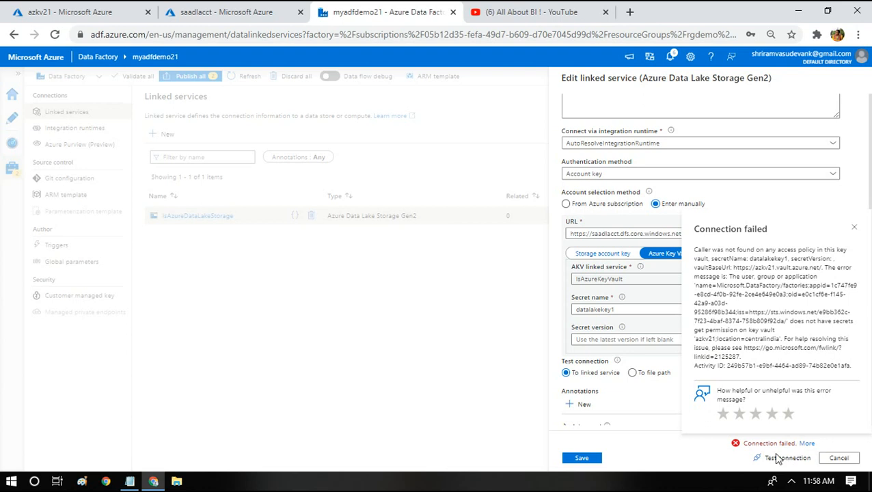
{"action": "left_click", "coordinate": [854, 227]}
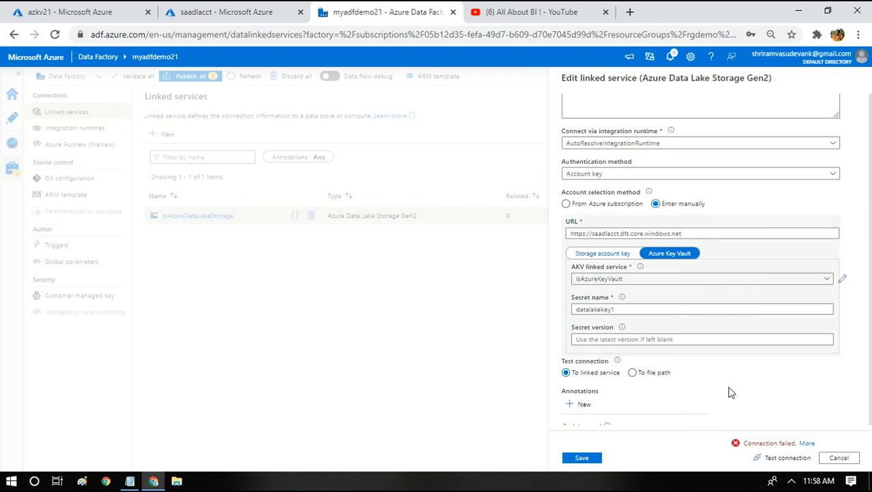
{"action": "left_click", "coordinate": [786, 458]}
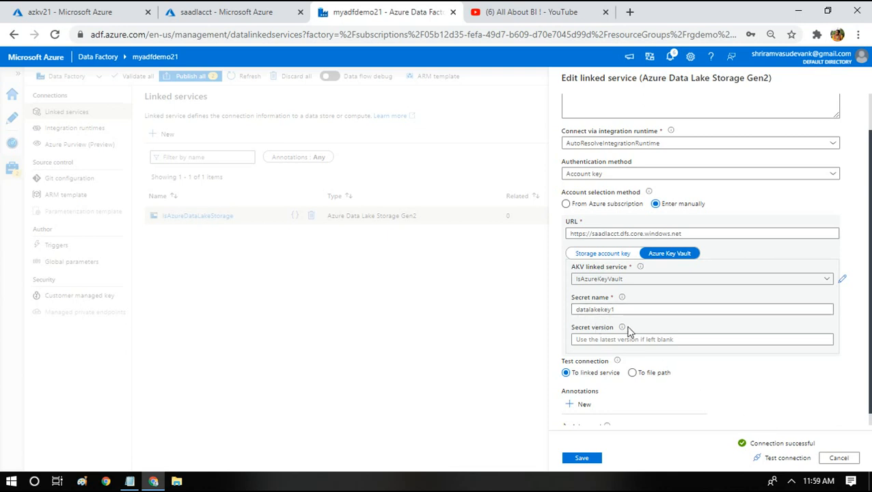
Save the lsAzureDataLakeStorage linked service with its secret version left blank, and dismiss the browser's offer to save a password
{"action": "mouse_move", "coordinate": [619, 329]}
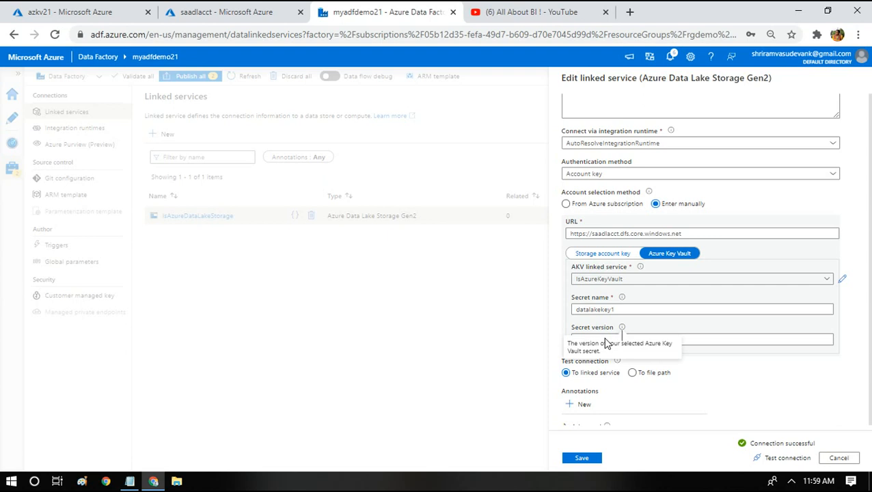
{"action": "left_click", "coordinate": [719, 339]}
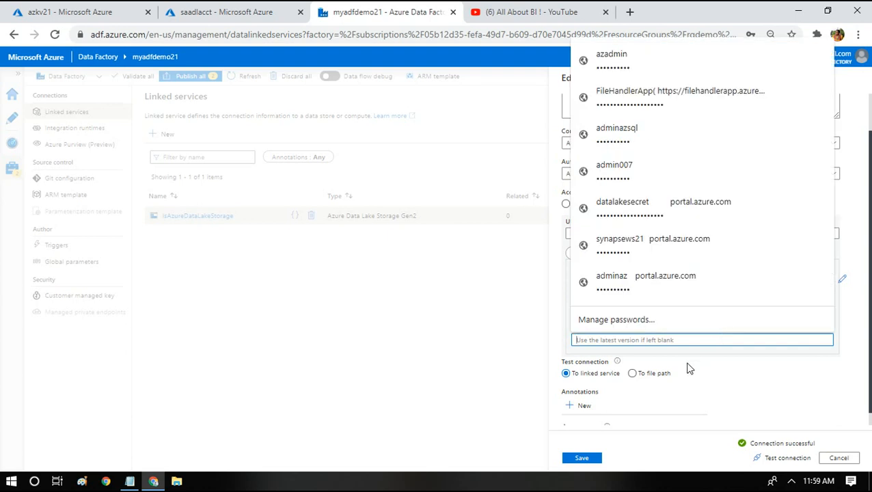
{"action": "left_click", "coordinate": [726, 399]}
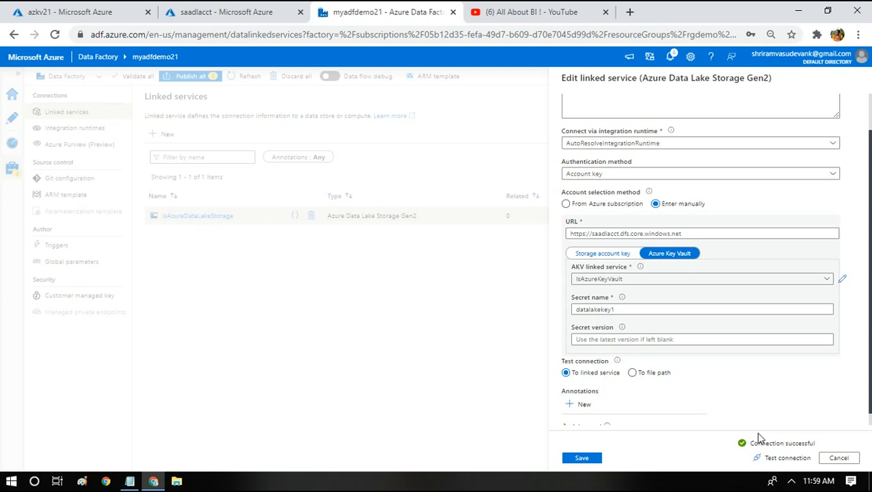
{"action": "left_click", "coordinate": [585, 465]}
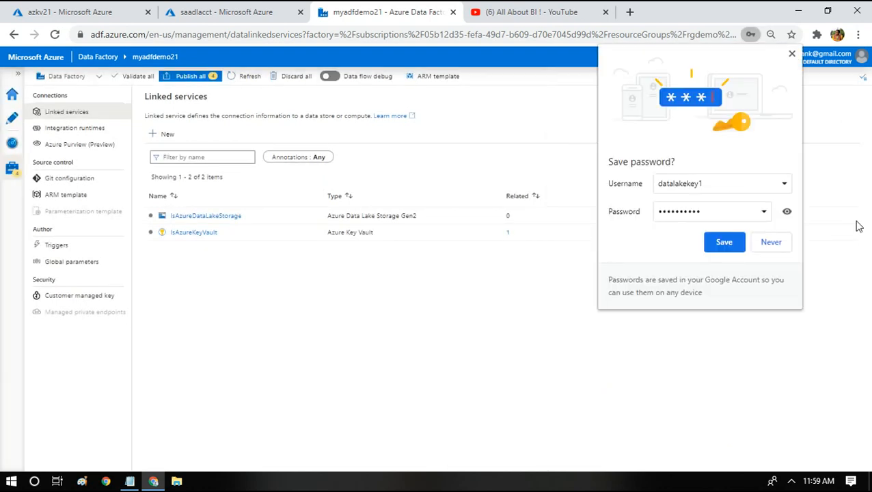
{"action": "left_click", "coordinate": [792, 55]}
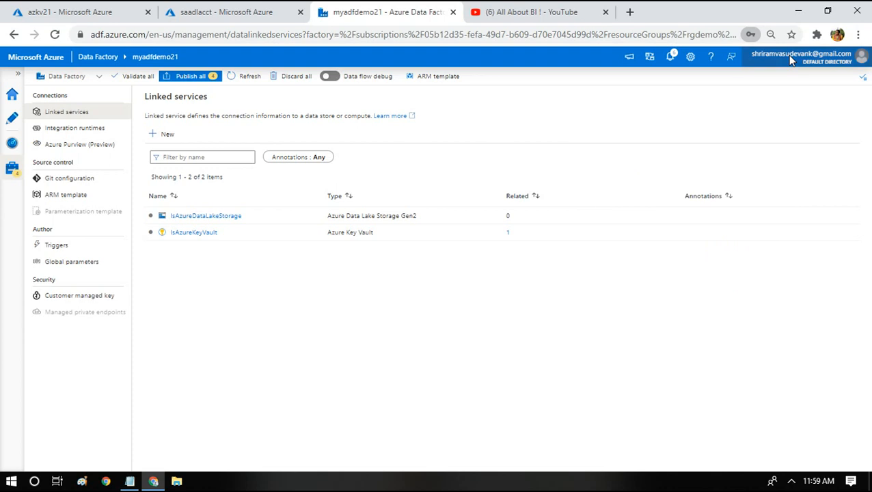